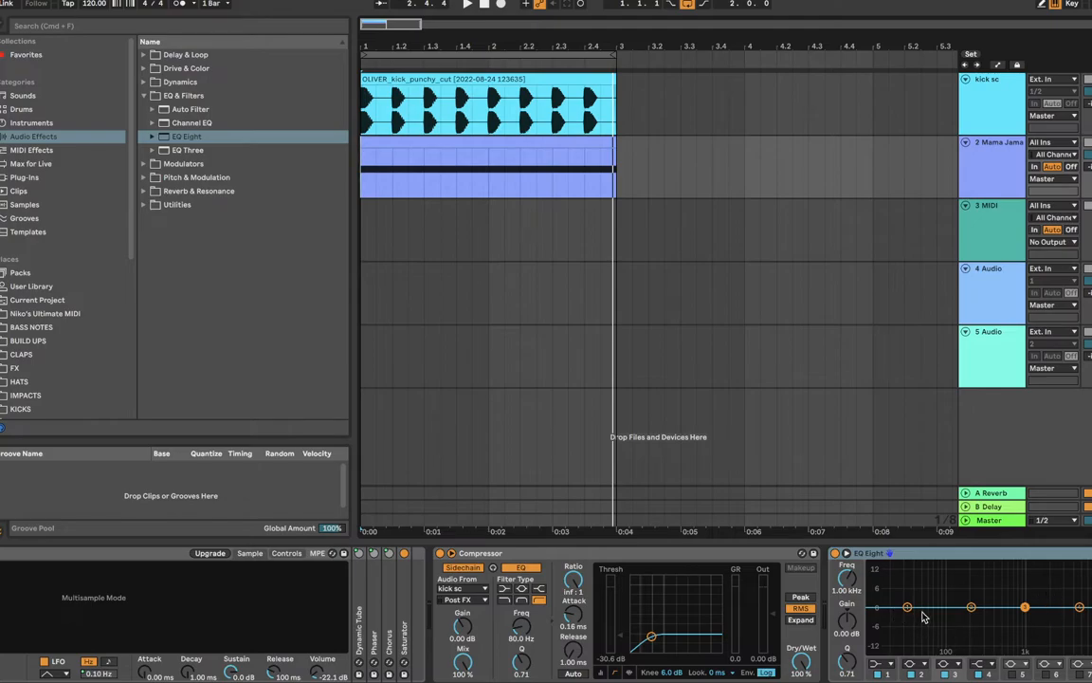
In an enlarged EQ Eight display, shift band 4 to about 3.48 kHz, band 3 to about 936 Hz and band 1 to about 69.5 Hz
{"action": "key", "text": "space"}
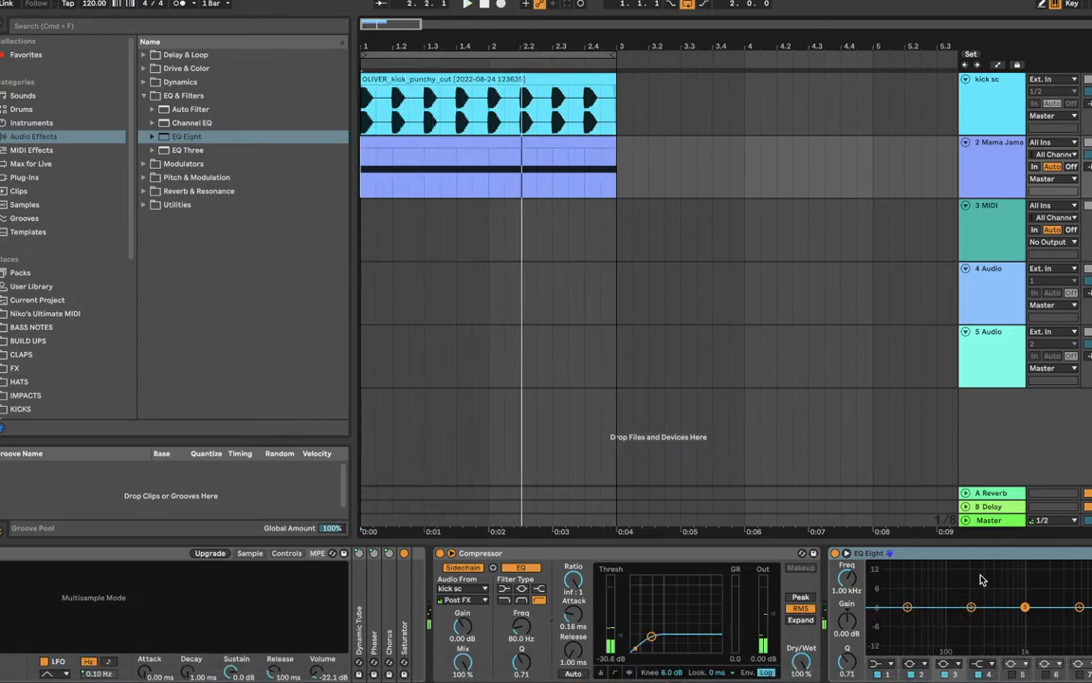
{"action": "left_click", "coordinate": [847, 553]}
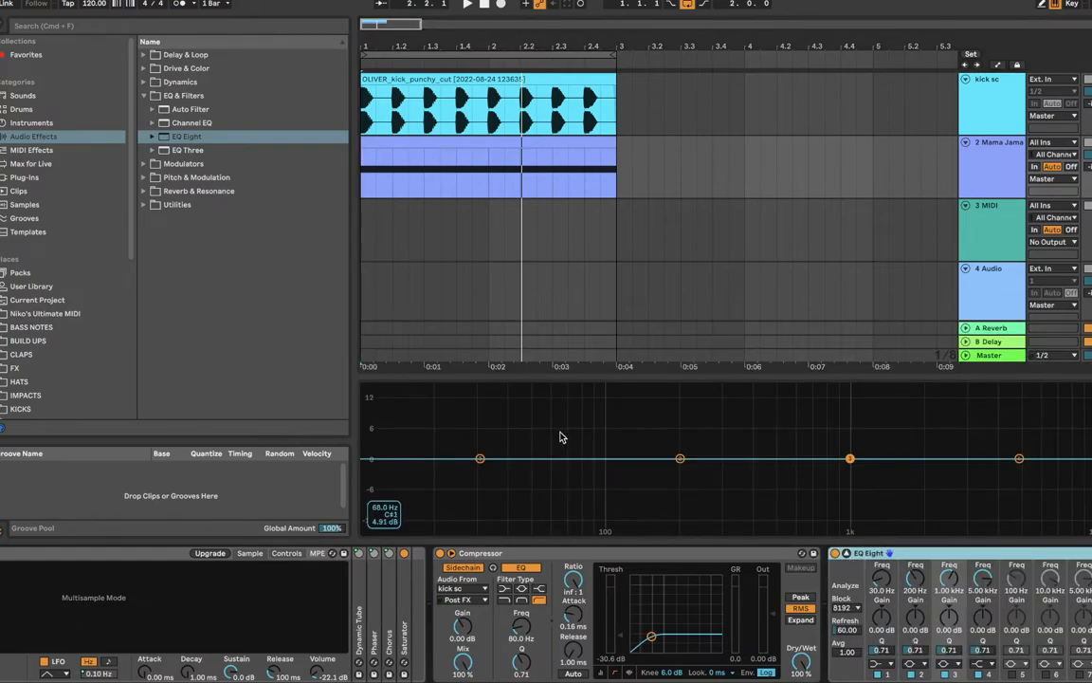
{"action": "left_click_drag", "start_coordinate": [490, 370], "coordinate": [488, 247]}
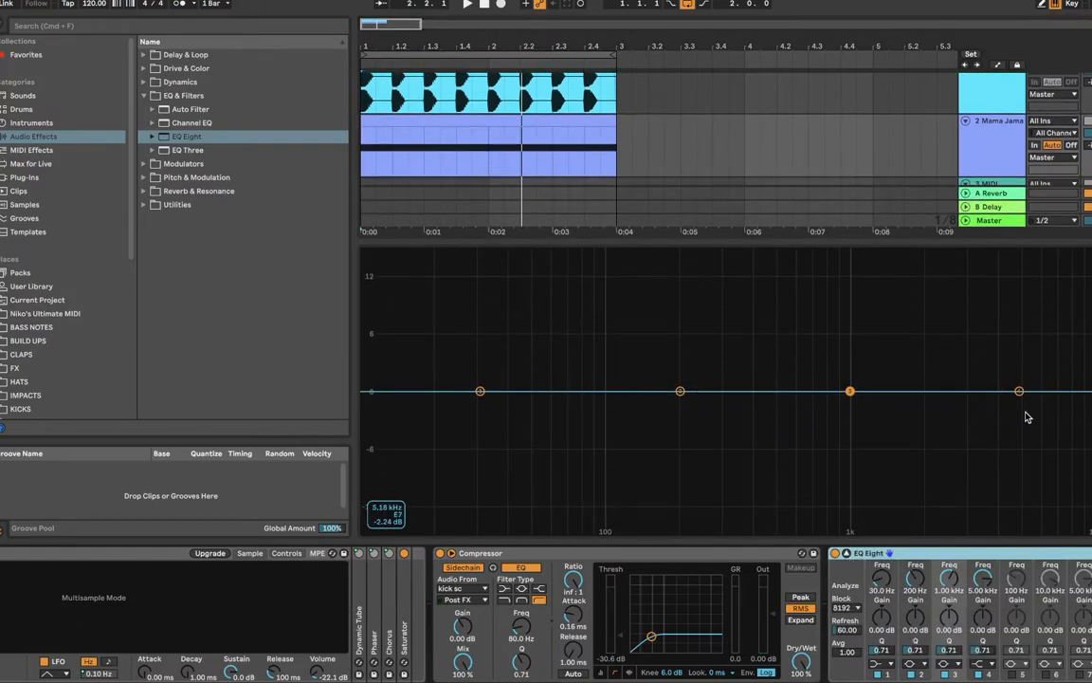
{"action": "left_click_drag", "start_coordinate": [1019, 391], "coordinate": [981, 386]}
{"action": "mouse_move", "coordinate": [850, 391]}
{"action": "left_mouse_down"}
{"action": "mouse_move", "coordinate": [798, 341]}
{"action": "mouse_move", "coordinate": [653, 324]}
{"action": "mouse_move", "coordinate": [702, 317]}
{"action": "mouse_move", "coordinate": [805, 338]}
{"action": "mouse_move", "coordinate": [843, 390]}
{"action": "left_mouse_up"}
{"action": "left_click_drag", "start_coordinate": [480, 392], "coordinate": [568, 389]}
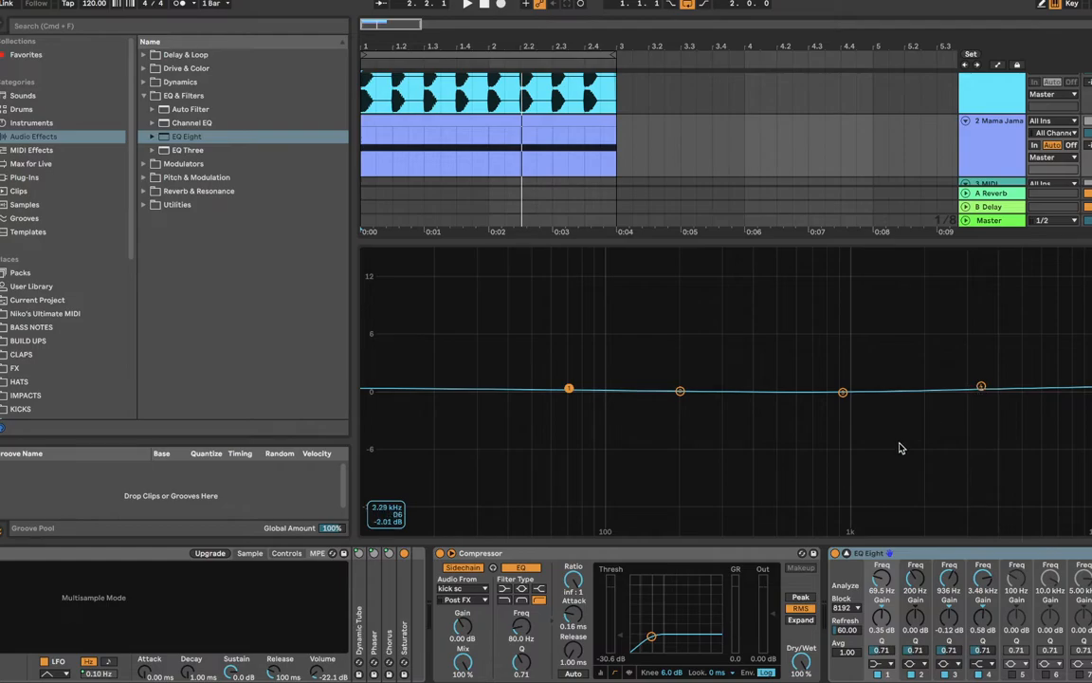
{"action": "left_click", "coordinate": [847, 554]}
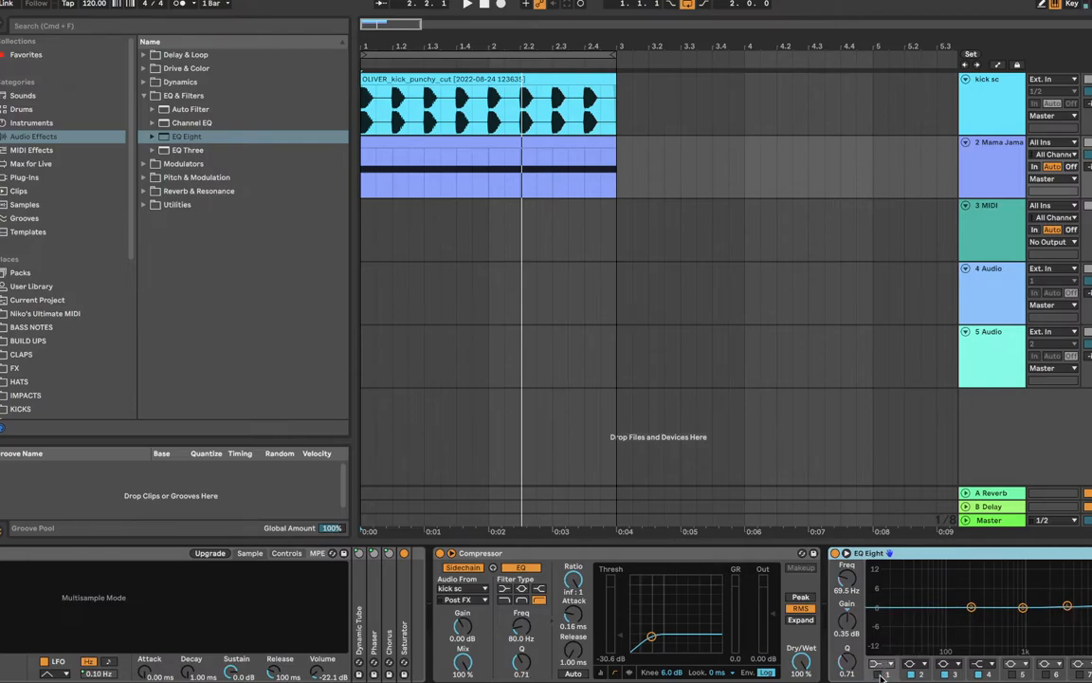
Try a 6.82 dB boost on band 2 at about 415 Hz, reset its gain, and move band 4 to about 6.39 kHz
{"action": "left_click", "coordinate": [913, 675]}
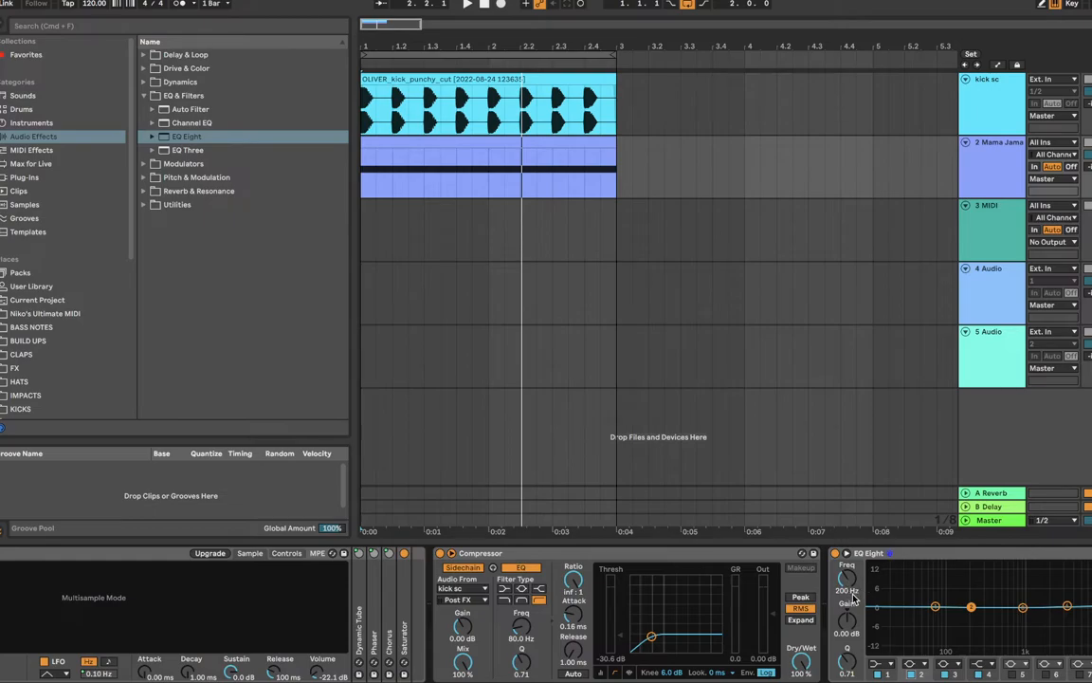
{"action": "left_click_drag", "start_coordinate": [850, 586], "coordinate": [850, 579]}
{"action": "left_click_drag", "start_coordinate": [978, 607], "coordinate": [994, 588]}
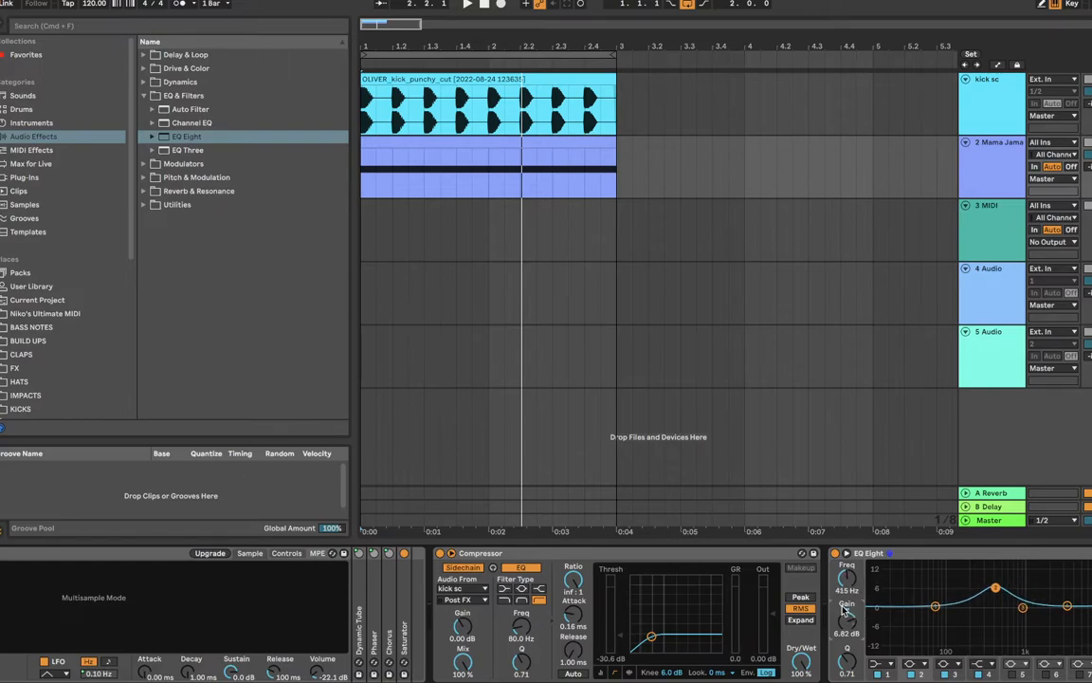
{"action": "double_click", "coordinate": [844, 612]}
{"action": "left_click_drag", "start_coordinate": [1068, 605], "coordinate": [1052, 643]}
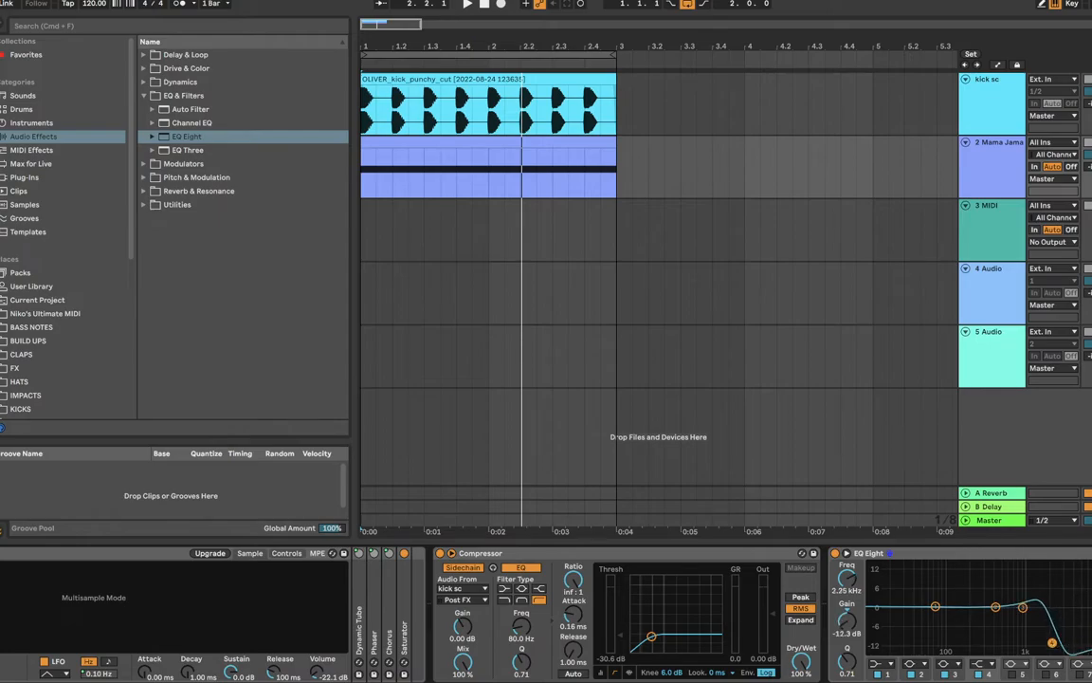
{"action": "left_click_drag", "start_coordinate": [1052, 643], "coordinate": [1087, 610]}
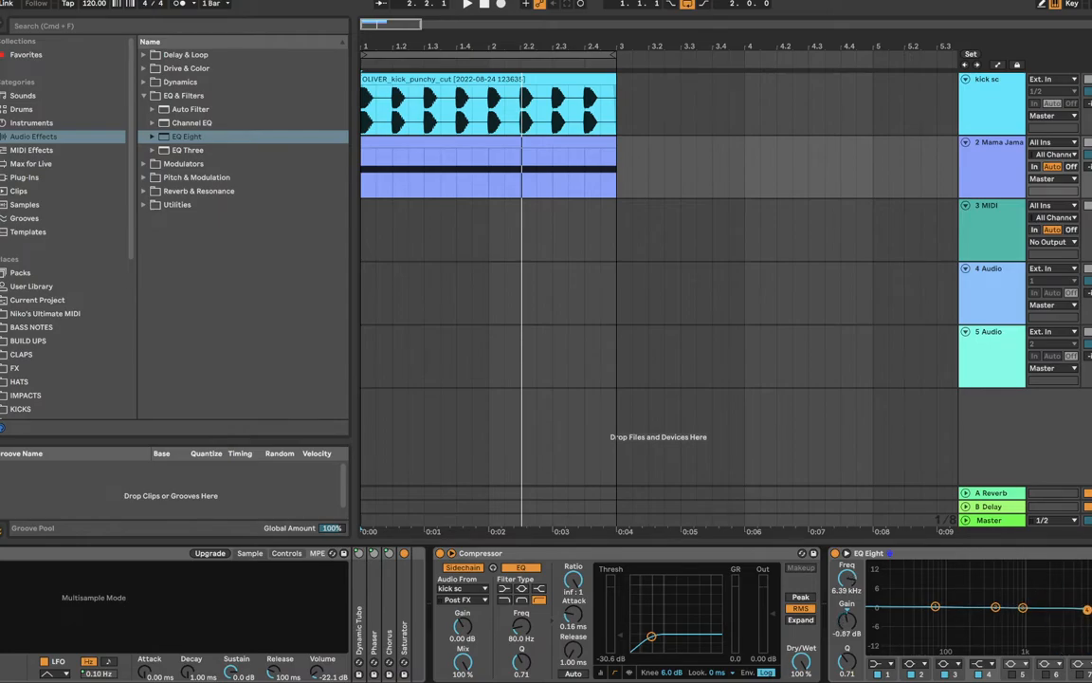
Lower band 1's shelf to about 58.7 Hz with a gain of -2.36 dB
{"action": "left_click", "coordinate": [881, 669]}
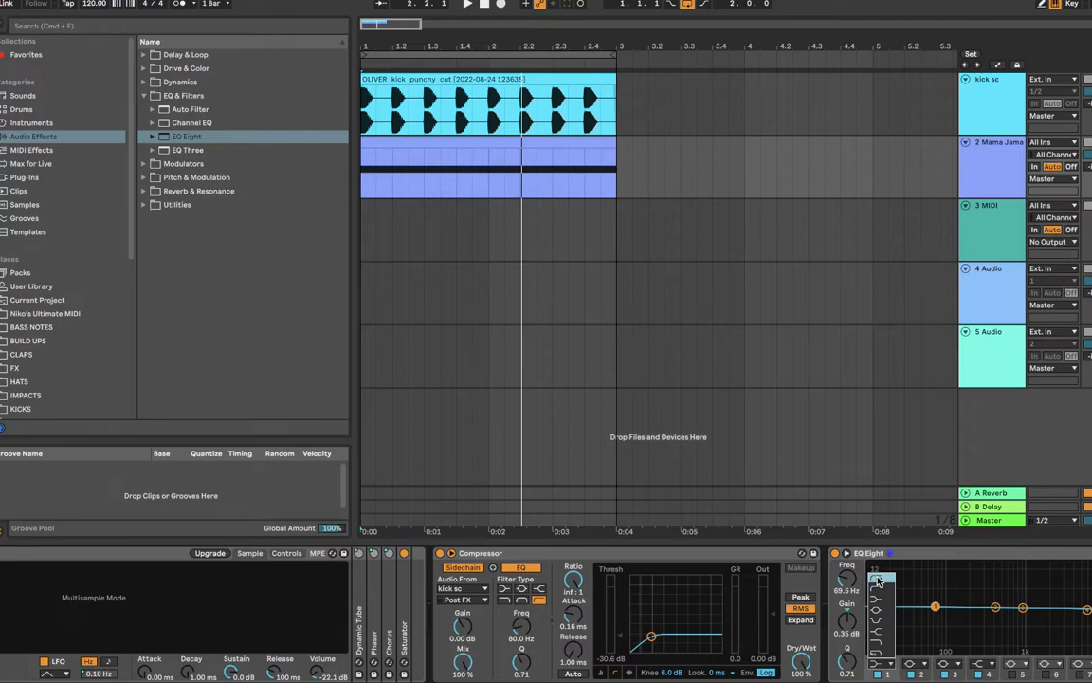
{"action": "left_click", "coordinate": [885, 655]}
{"action": "mouse_move", "coordinate": [936, 608]}
{"action": "left_mouse_down"}
{"action": "mouse_move", "coordinate": [943, 581]}
{"action": "mouse_move", "coordinate": [942, 633]}
{"action": "mouse_move", "coordinate": [929, 614]}
{"action": "left_mouse_up"}
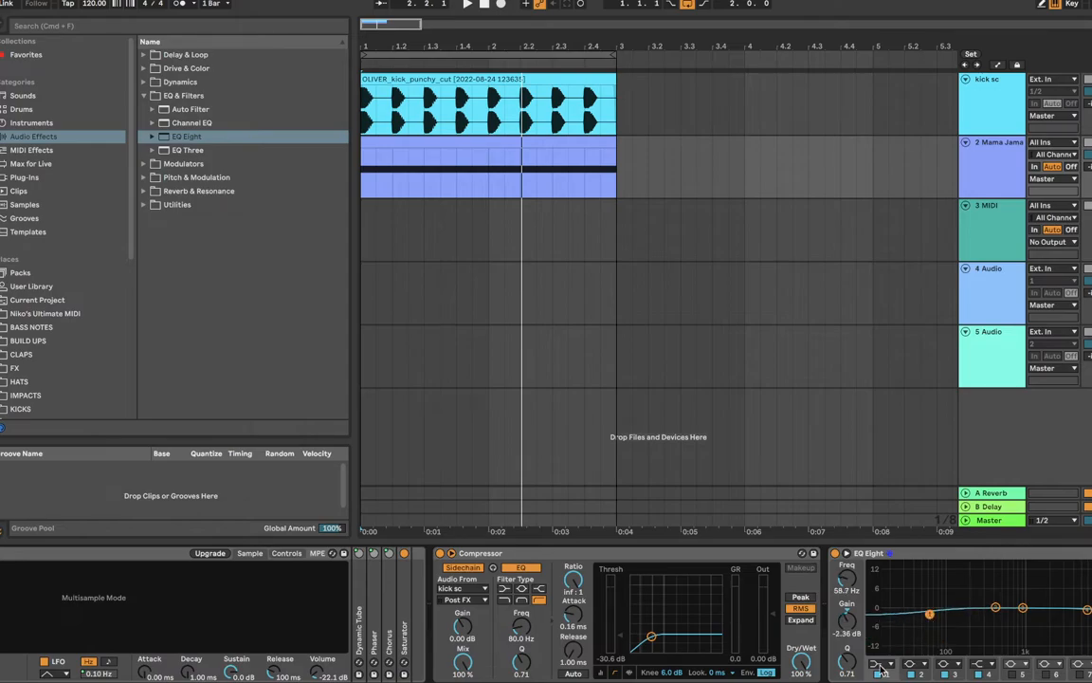
Switch band 1 to the steep ×4 low-cut filter at about 24 Hz, and move band 4 to about 4.17 kHz
{"action": "left_click", "coordinate": [880, 668]}
{"action": "left_click", "coordinate": [793, 521]}
{"action": "left_click_drag", "start_coordinate": [928, 617], "coordinate": [905, 615]}
{"action": "mouse_move", "coordinate": [1088, 608]}
{"action": "left_mouse_down"}
{"action": "mouse_move", "coordinate": [1048, 593]}
{"action": "mouse_move", "coordinate": [1072, 597]}
{"action": "left_mouse_up"}
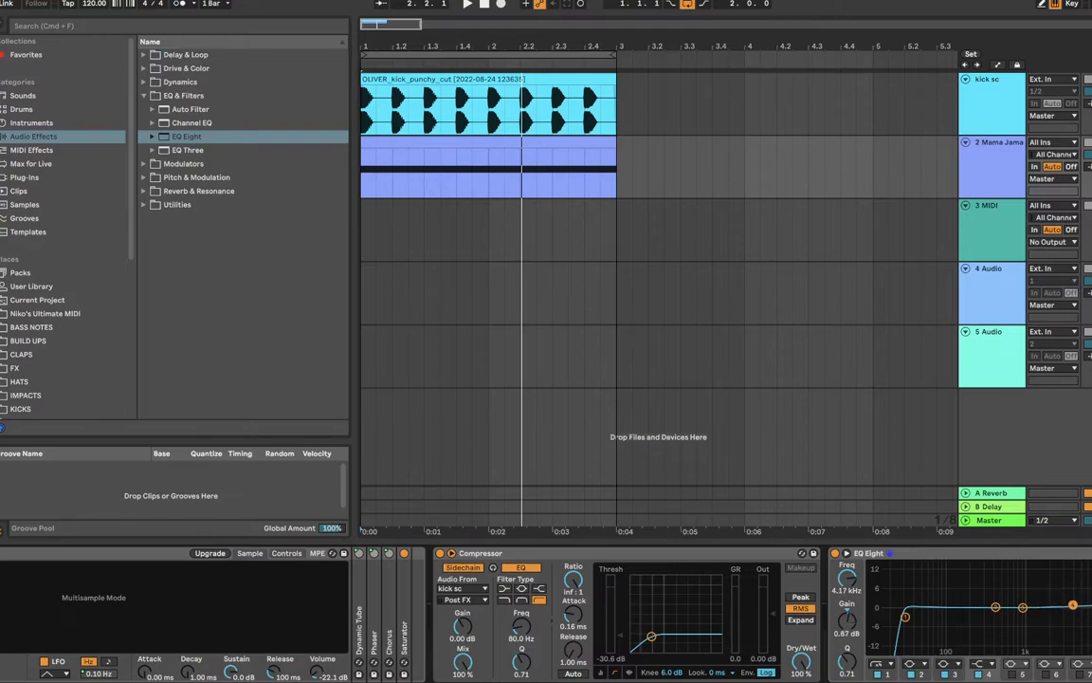
{"action": "key", "text": "space"}
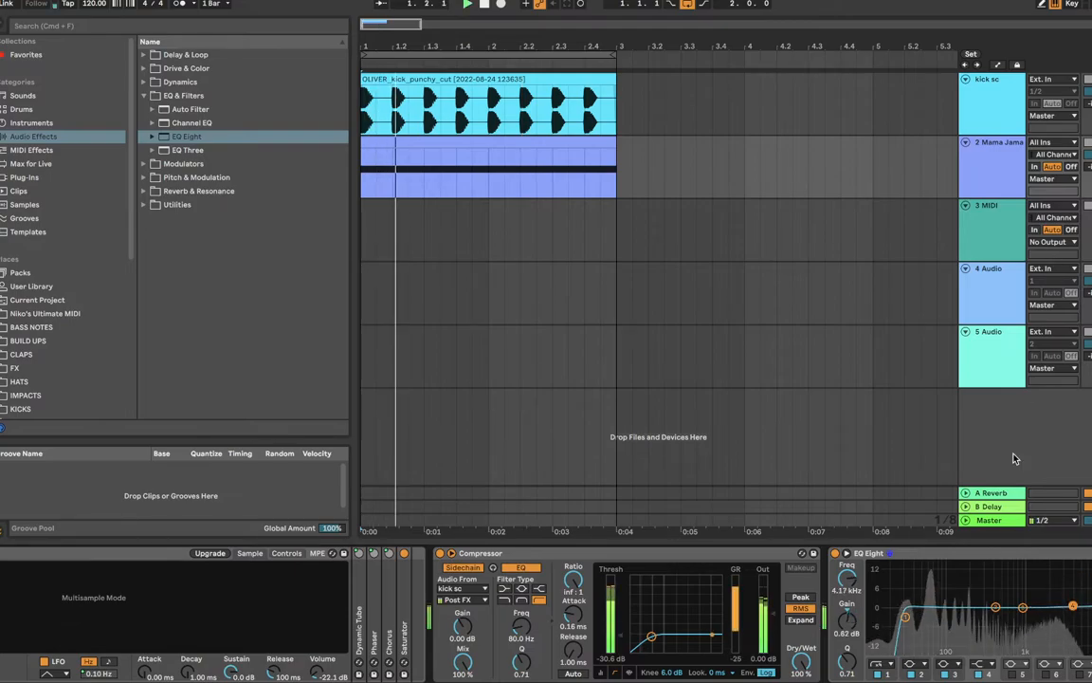
{"action": "mouse_move", "coordinate": [904, 619]}
{"action": "left_mouse_down"}
{"action": "mouse_move", "coordinate": [1021, 614]}
{"action": "mouse_move", "coordinate": [901, 618]}
{"action": "left_mouse_up"}
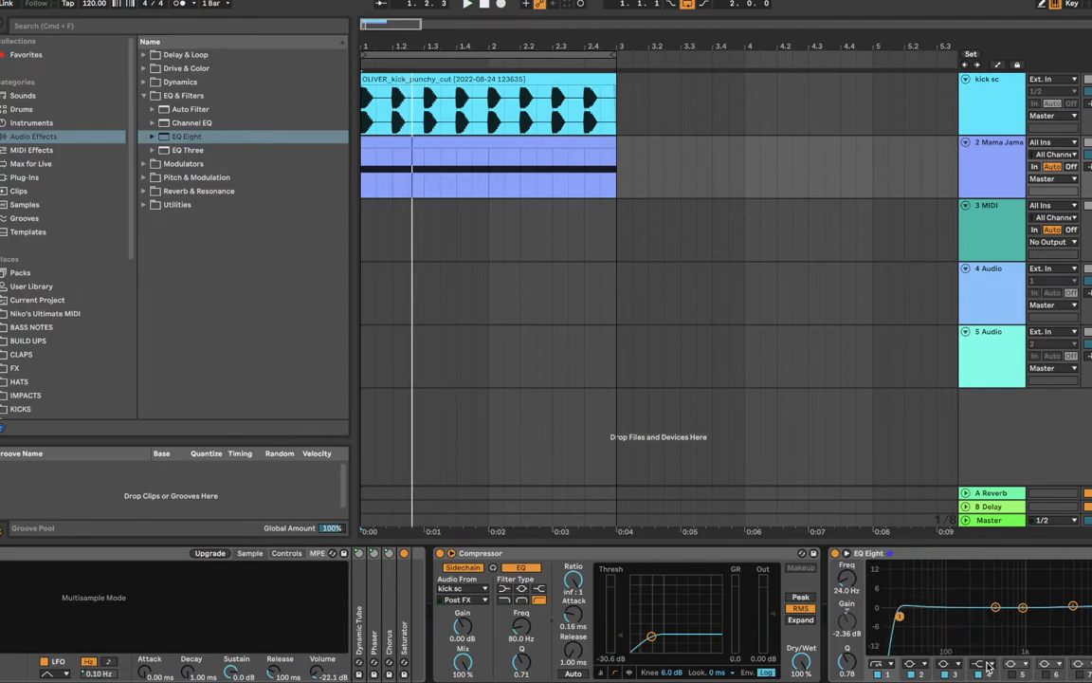
Switch band 4 to the steep ×4 high-cut filter and set its cutoff to about 4 kHz
{"action": "left_click", "coordinate": [987, 666]}
{"action": "left_click", "coordinate": [984, 653]}
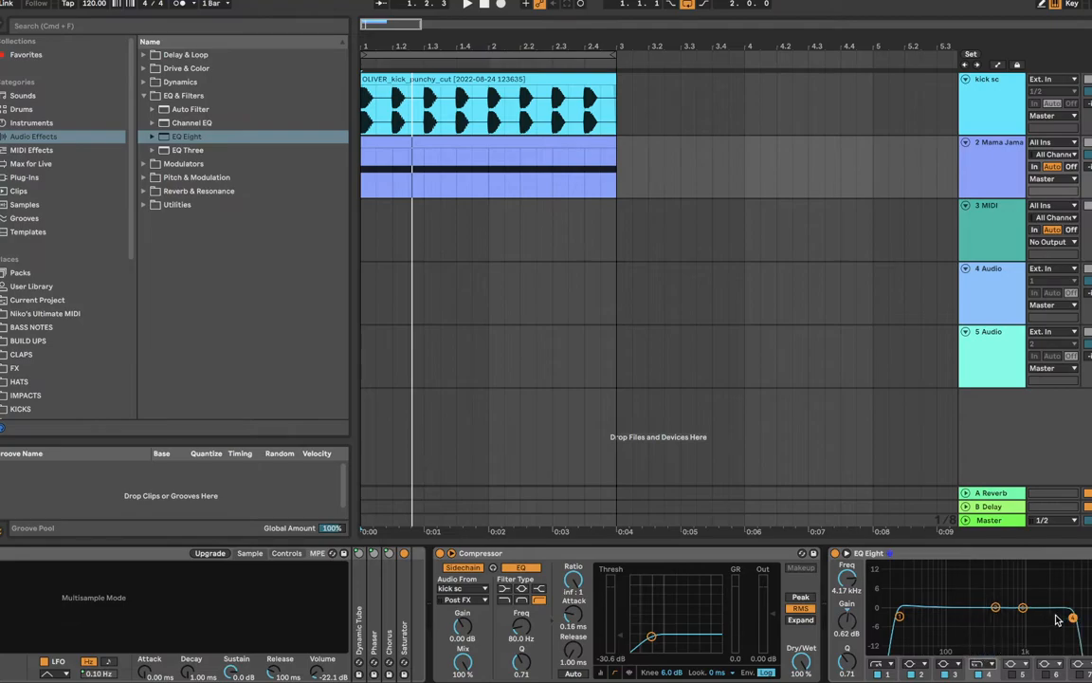
{"action": "mouse_move", "coordinate": [1073, 619]}
{"action": "left_mouse_down"}
{"action": "mouse_move", "coordinate": [987, 617]}
{"action": "mouse_move", "coordinate": [1073, 616]}
{"action": "left_mouse_up"}
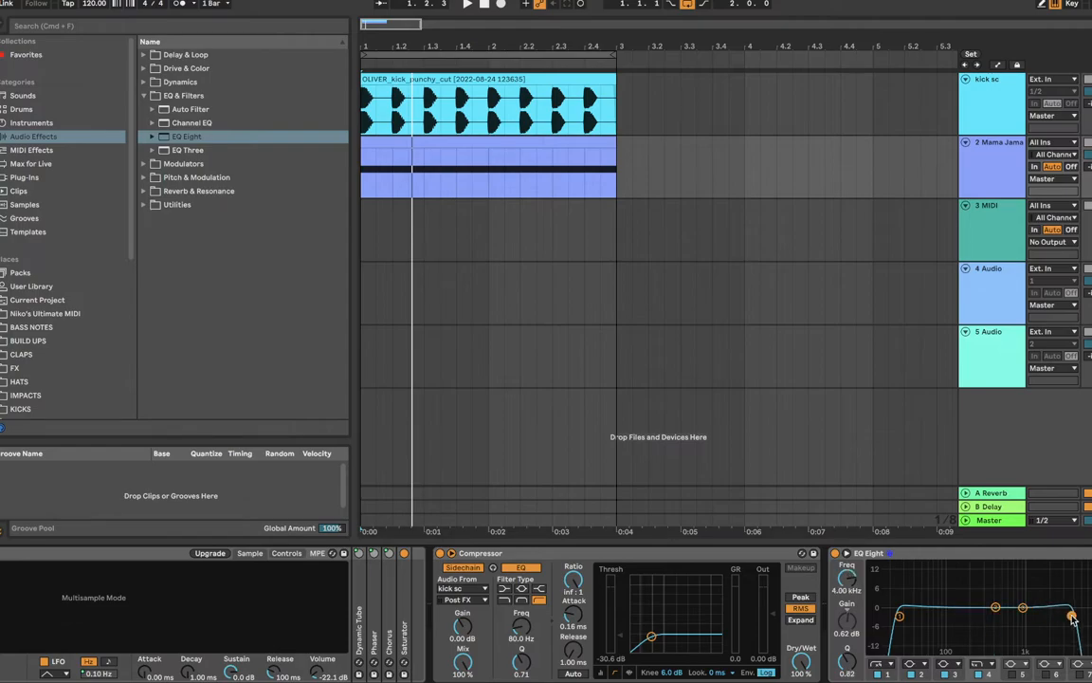
Try band 1's low cut at about 150 Hz, and sweep both cut filters to other frequencies
{"action": "left_click_drag", "start_coordinate": [900, 618], "coordinate": [961, 617]}
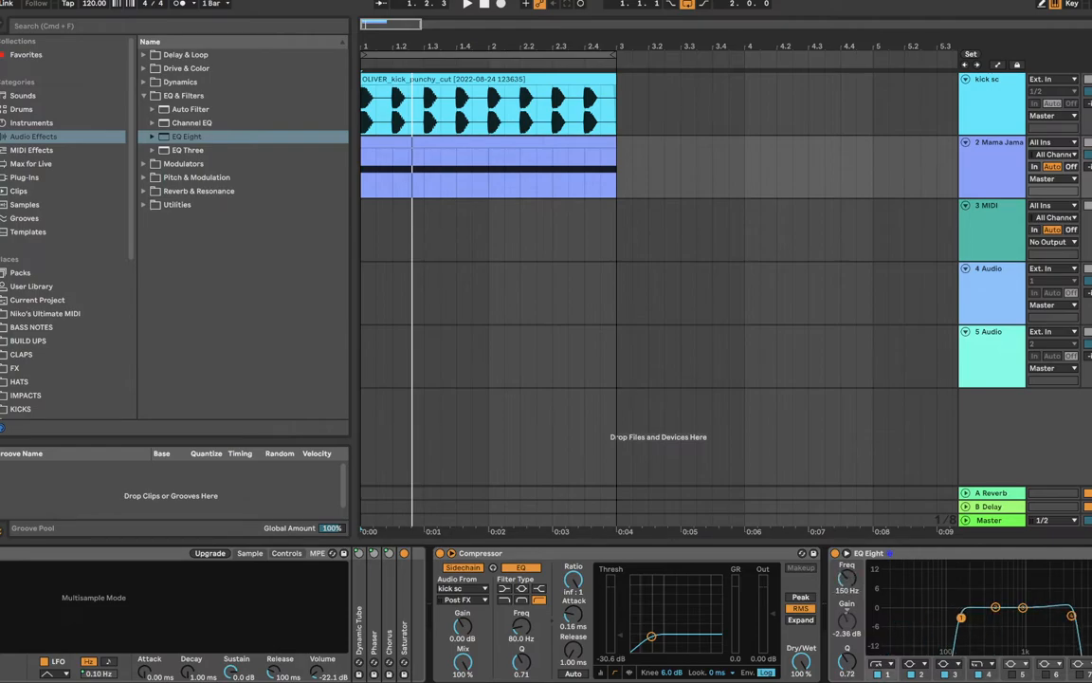
{"action": "left_click_drag", "start_coordinate": [1072, 616], "coordinate": [1091, 608]}
{"action": "left_click_drag", "start_coordinate": [961, 617], "coordinate": [892, 616]}
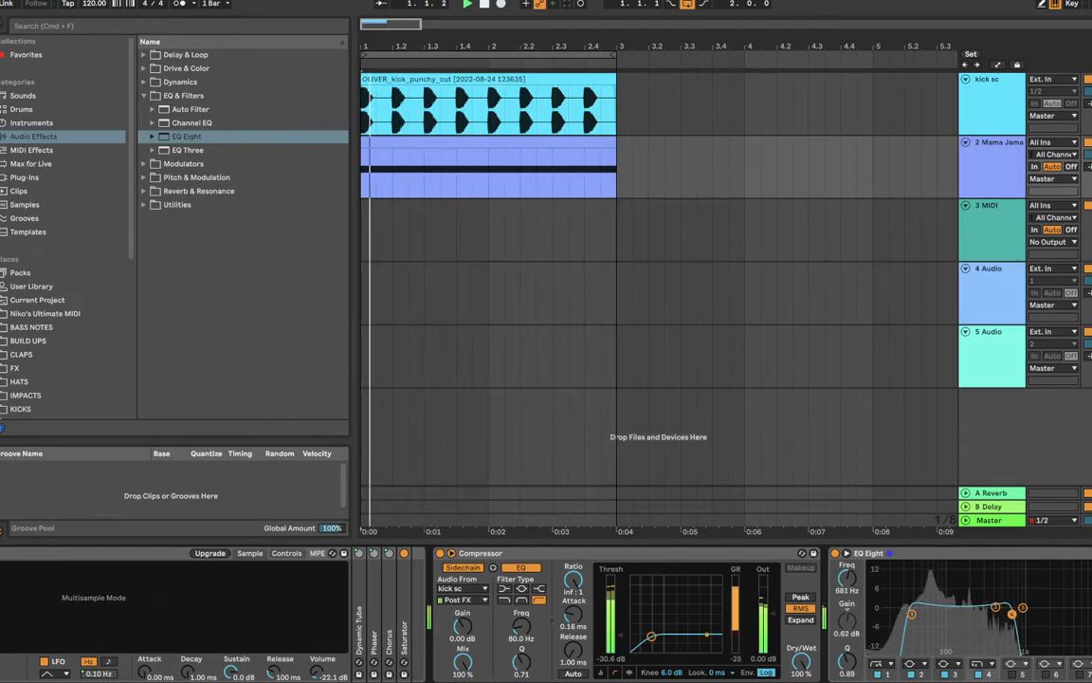
{"action": "left_click_drag", "start_coordinate": [1019, 614], "coordinate": [1027, 609]}
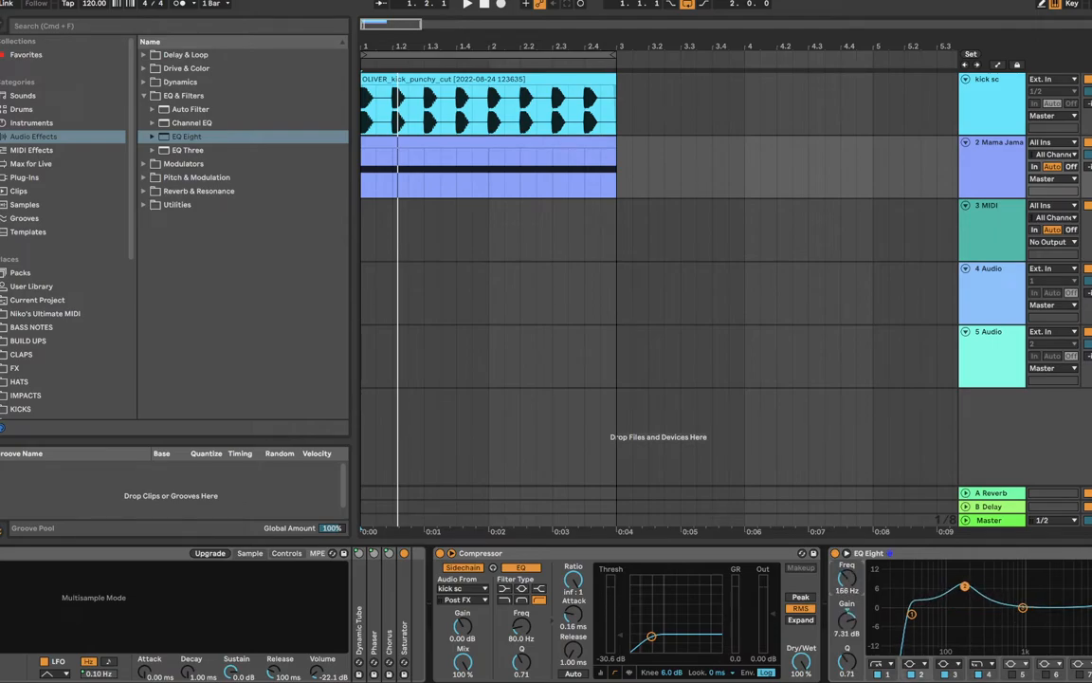
While the loop plays, lower band 1's low cut and narrow band 2 to a Q of 3.76 with a 3.81 dB boost at about 102 Hz
{"action": "key", "text": "space"}
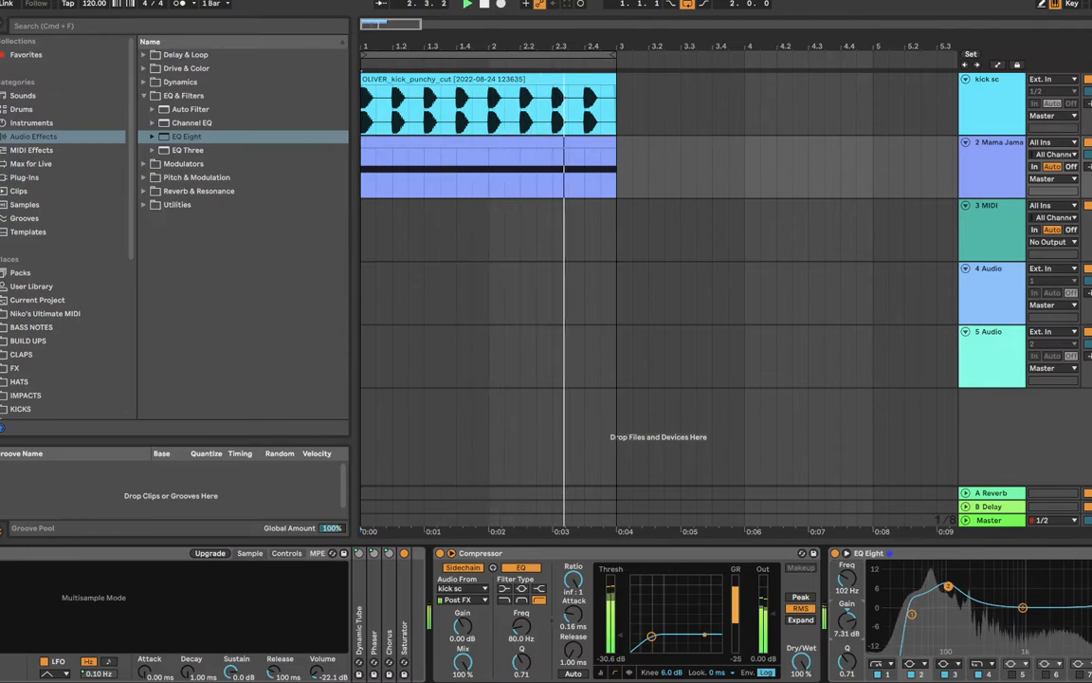
{"action": "left_click_drag", "start_coordinate": [912, 614], "coordinate": [900, 624]}
{"action": "left_click", "coordinate": [948, 596]}
{"action": "scroll", "coordinate": [950, 601], "scroll_direction": "up", "scroll_amount": 10}
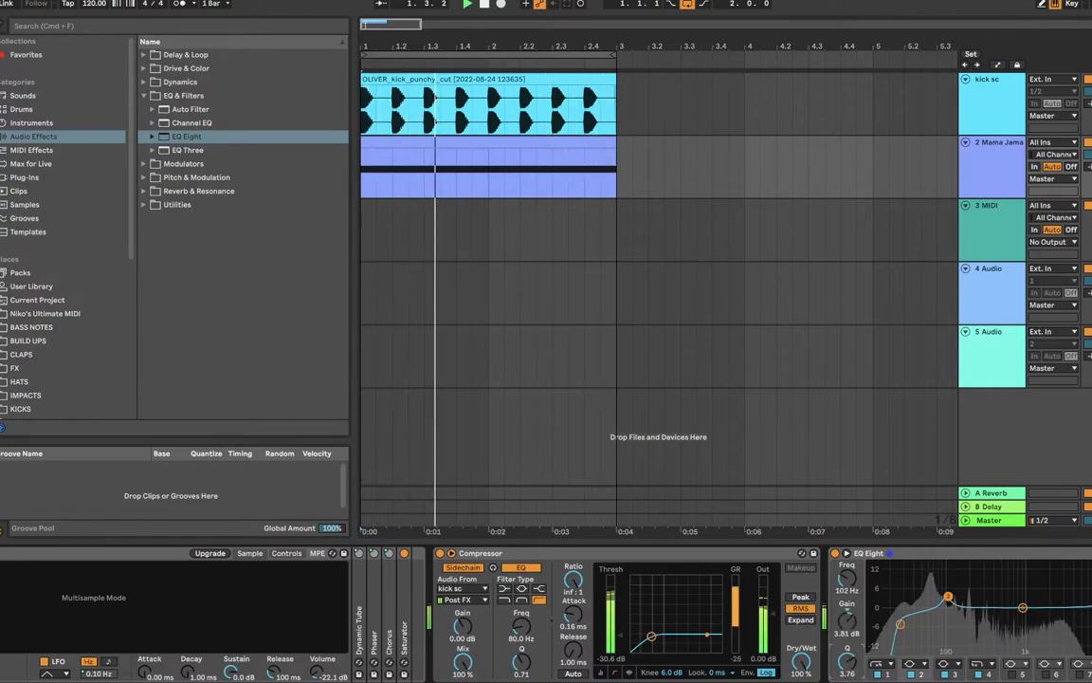
Set band 2 to about 97.9 Hz, -2.36 dB and Q 0.50, and move band 4's high cut to about 1.02 kHz during playback
{"action": "left_click_drag", "start_coordinate": [900, 624], "coordinate": [960, 576]}
{"action": "mouse_move", "coordinate": [849, 662]}
{"action": "left_mouse_down"}
{"action": "mouse_move", "coordinate": [850, 682]}
{"action": "mouse_move", "coordinate": [850, 671]}
{"action": "left_mouse_up"}
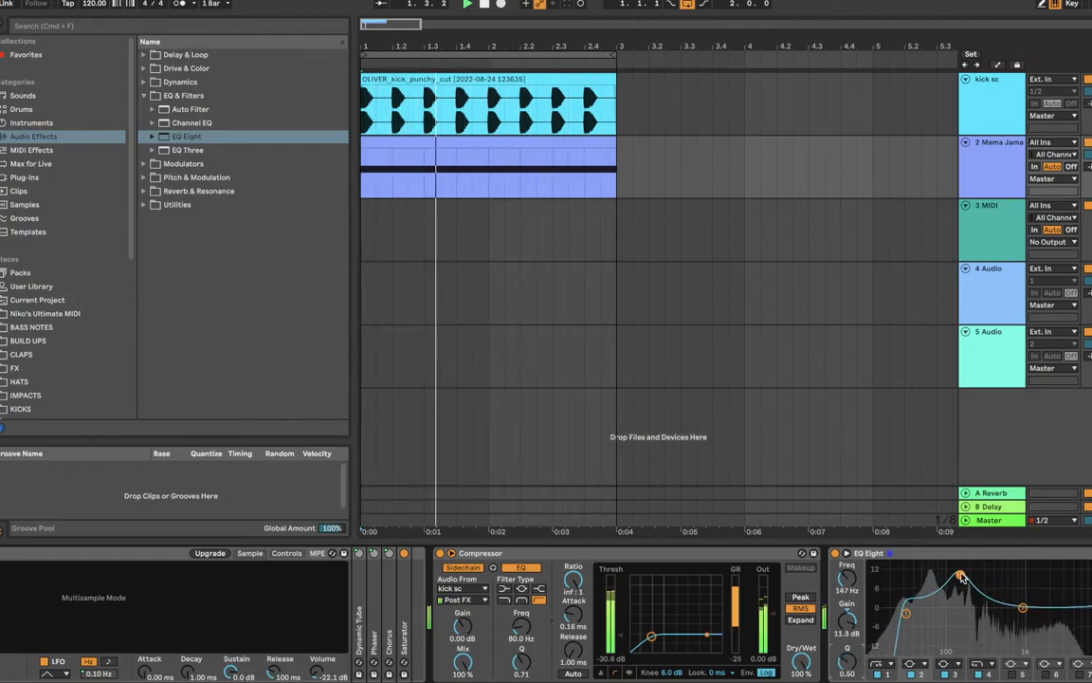
{"action": "left_click_drag", "start_coordinate": [962, 575], "coordinate": [947, 615]}
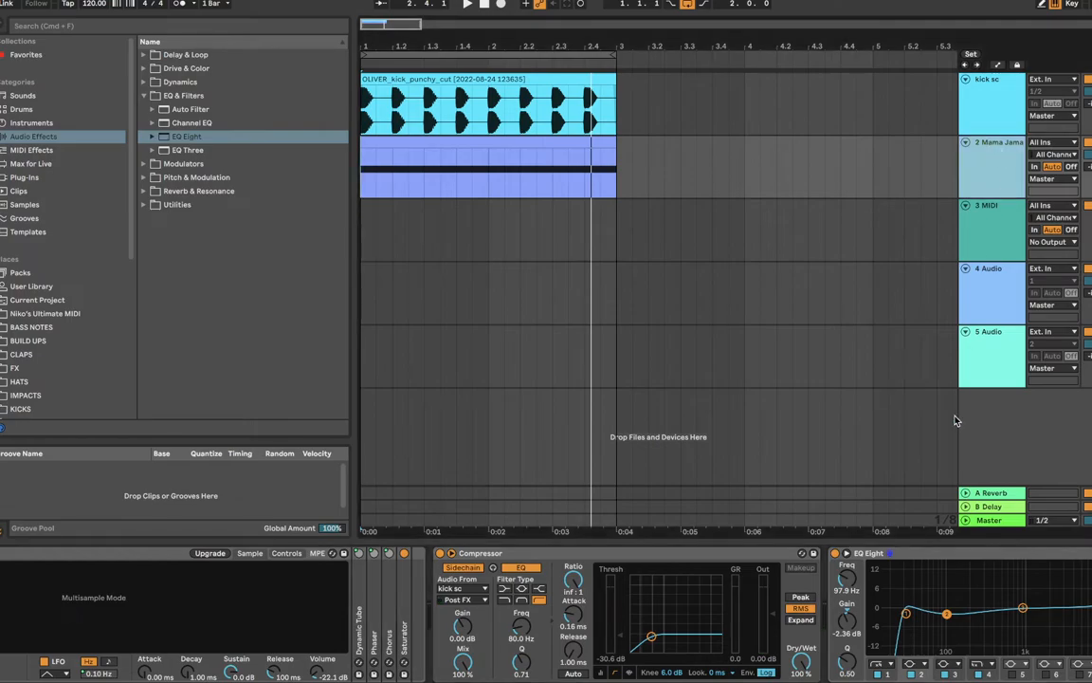
{"action": "key", "text": "space"}
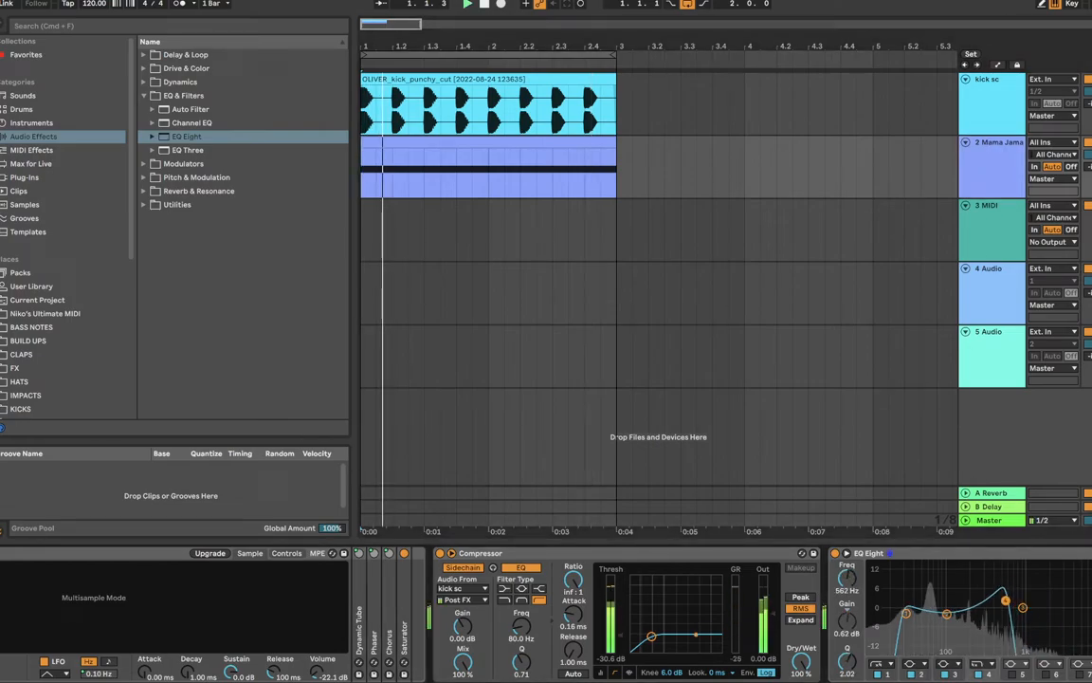
{"action": "left_click", "coordinate": [1024, 608]}
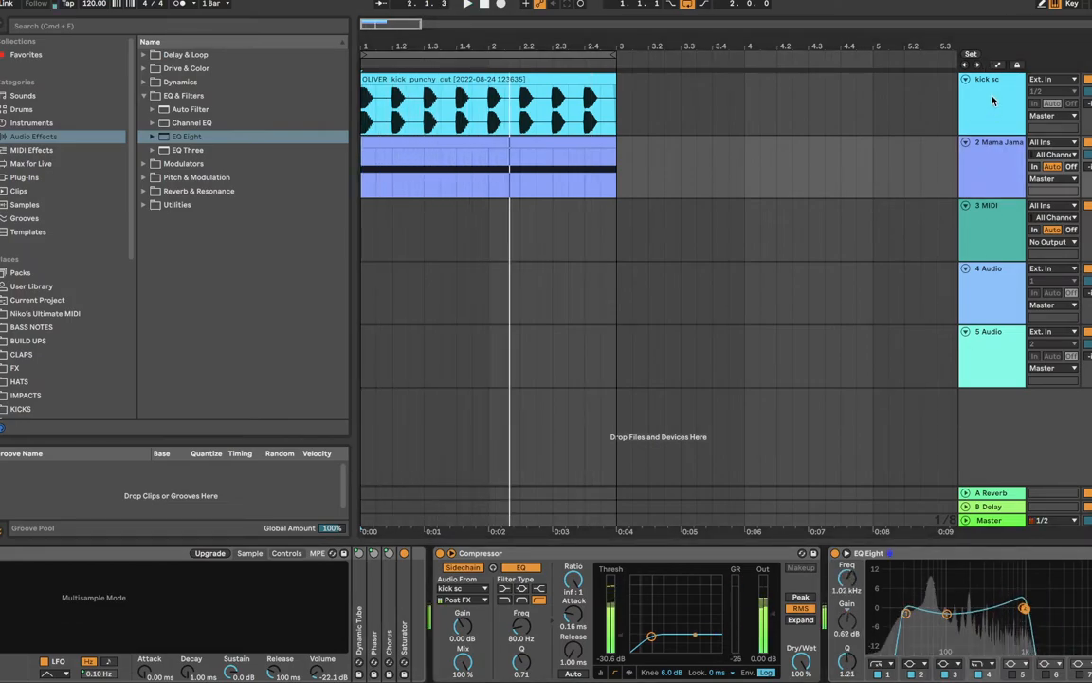
Add an EQ Eight to the kick sc track and set its band 4 to a steep ×4 high cut at about 6.12 kHz
{"action": "left_click", "coordinate": [949, 86]}
{"action": "double_click", "coordinate": [177, 139]}
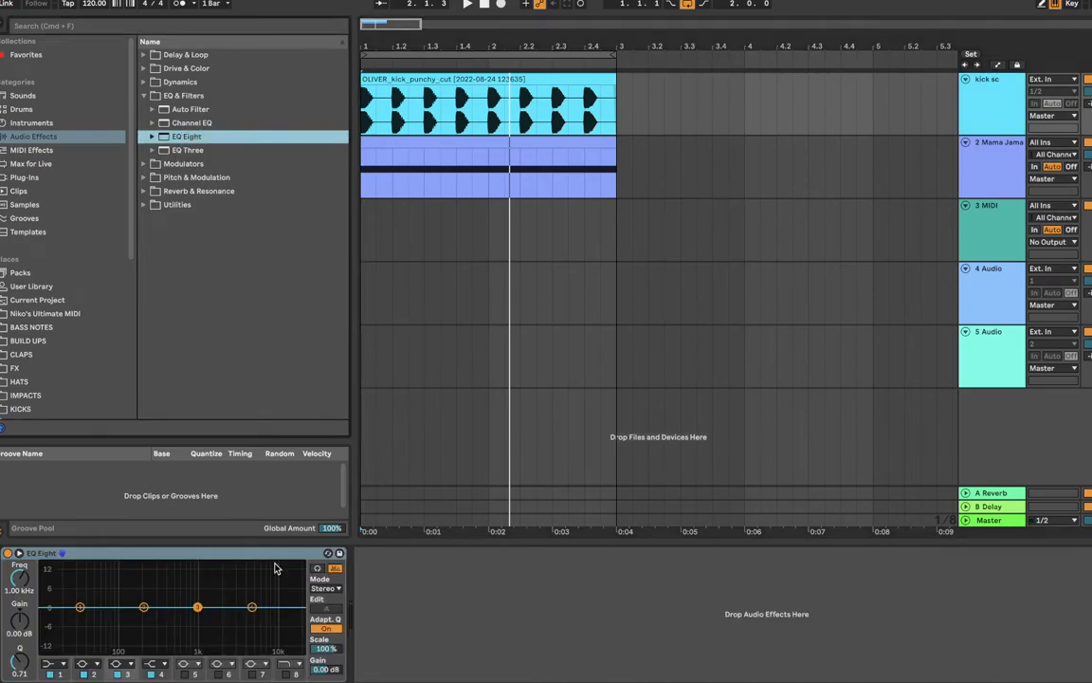
{"action": "left_click", "coordinate": [159, 664]}
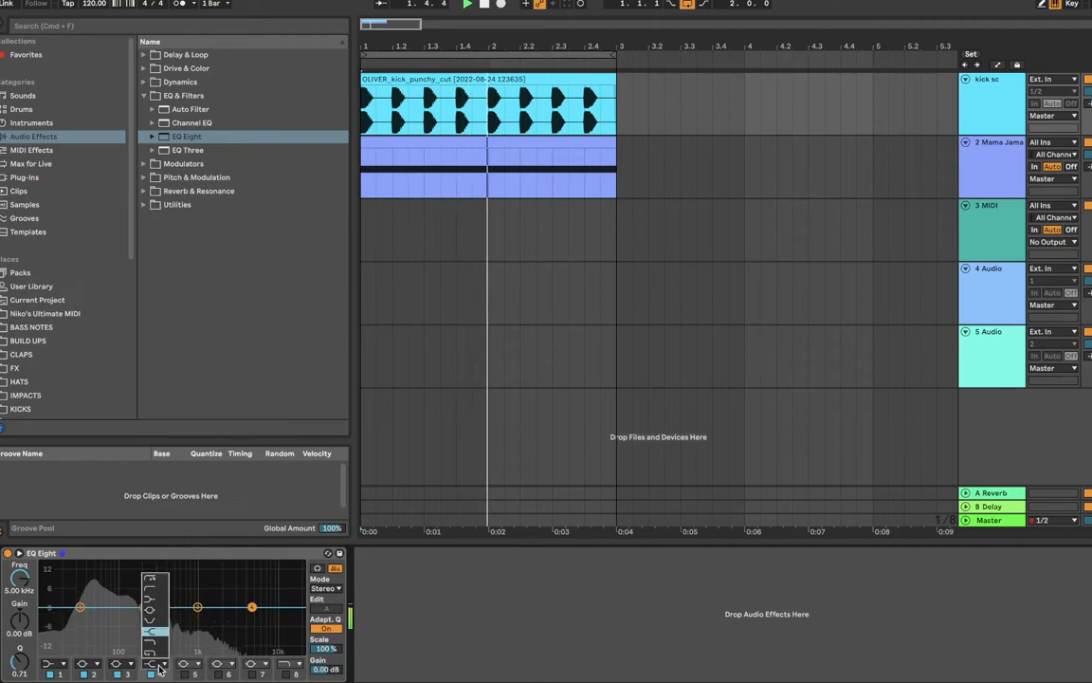
{"action": "left_click", "coordinate": [160, 653]}
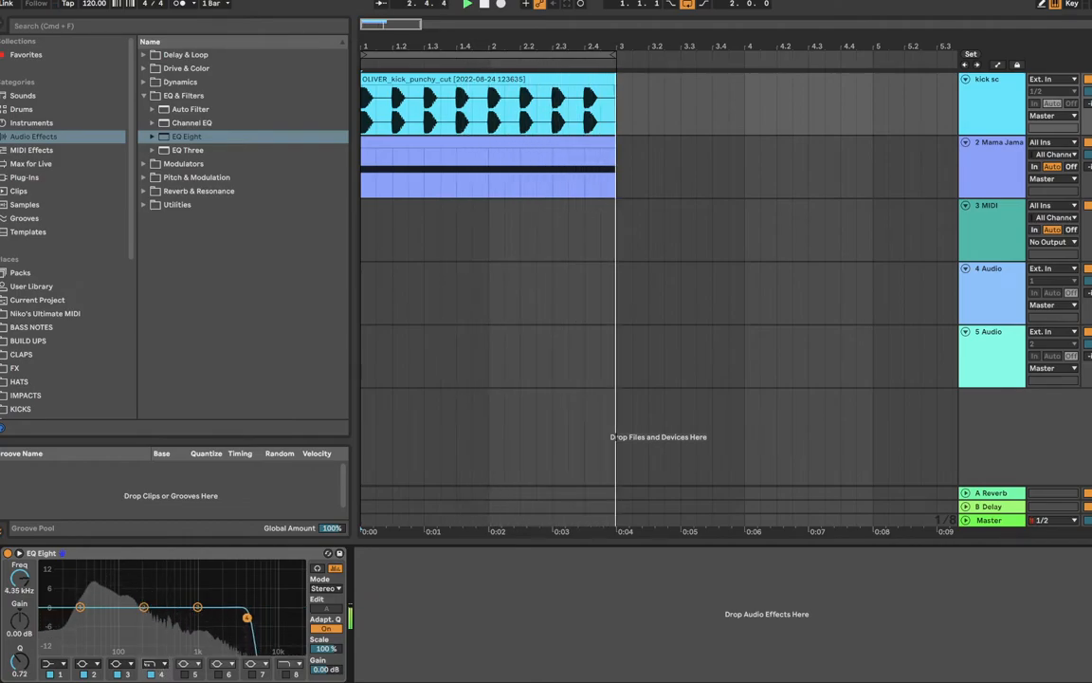
{"action": "left_click_drag", "start_coordinate": [247, 617], "coordinate": [259, 618]}
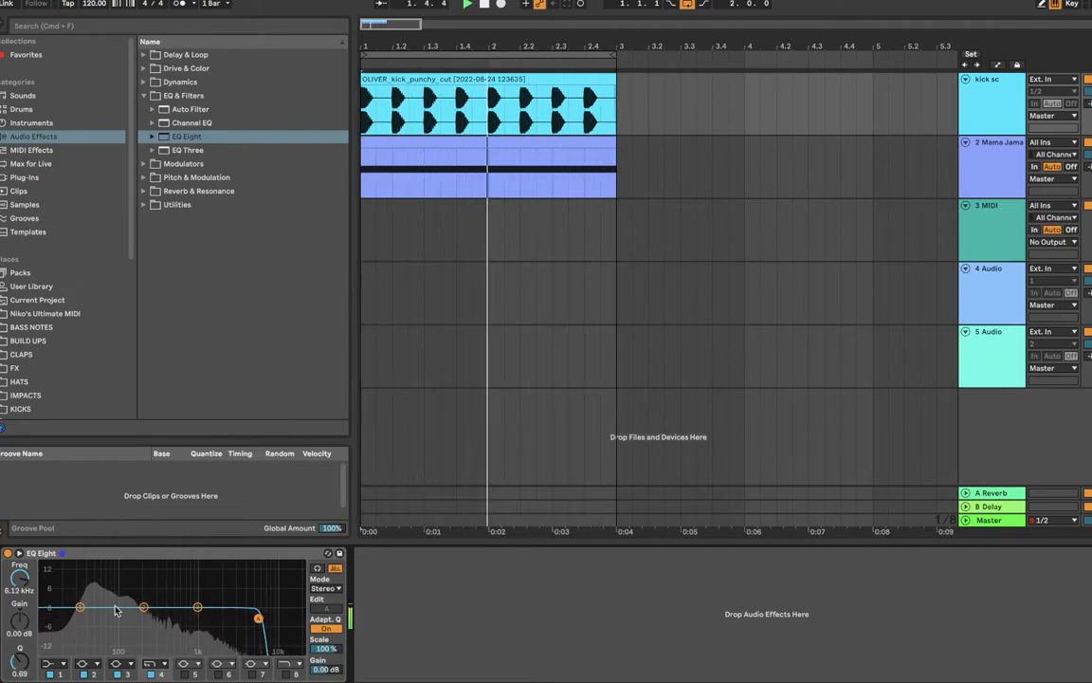
Shape the kick's low end with a steep ×4 low cut on band 1, a slight band 2 boost and a -4.34 dB band 3 dip near 163 Hz
{"action": "left_click", "coordinate": [47, 664]}
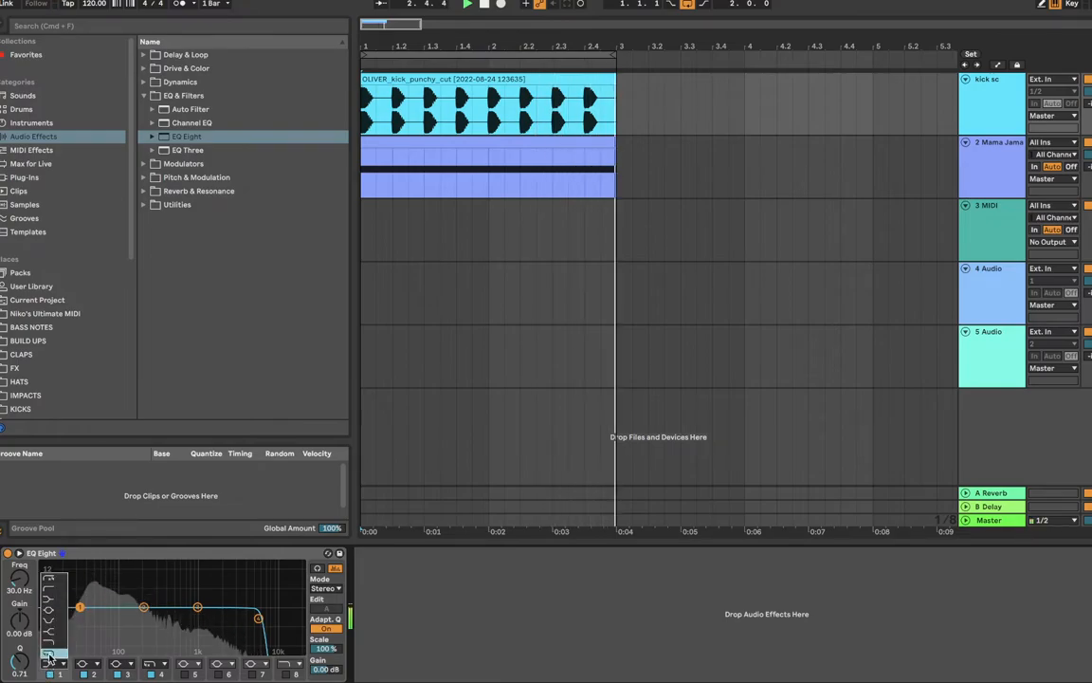
{"action": "left_click_drag", "start_coordinate": [81, 619], "coordinate": [77, 617]}
{"action": "left_click_drag", "start_coordinate": [144, 607], "coordinate": [110, 602]}
{"action": "left_click_drag", "start_coordinate": [198, 606], "coordinate": [136, 618]}
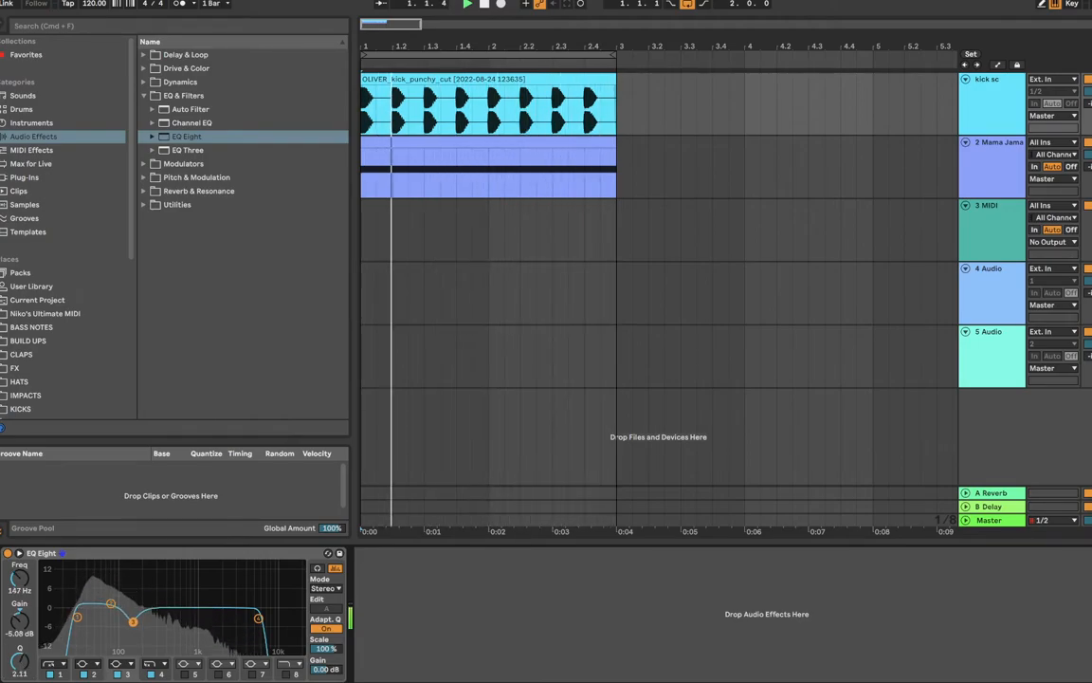
Compare the kick with its EQ Eight bypassed and re-enabled during playback
{"action": "left_click", "coordinate": [8, 553]}
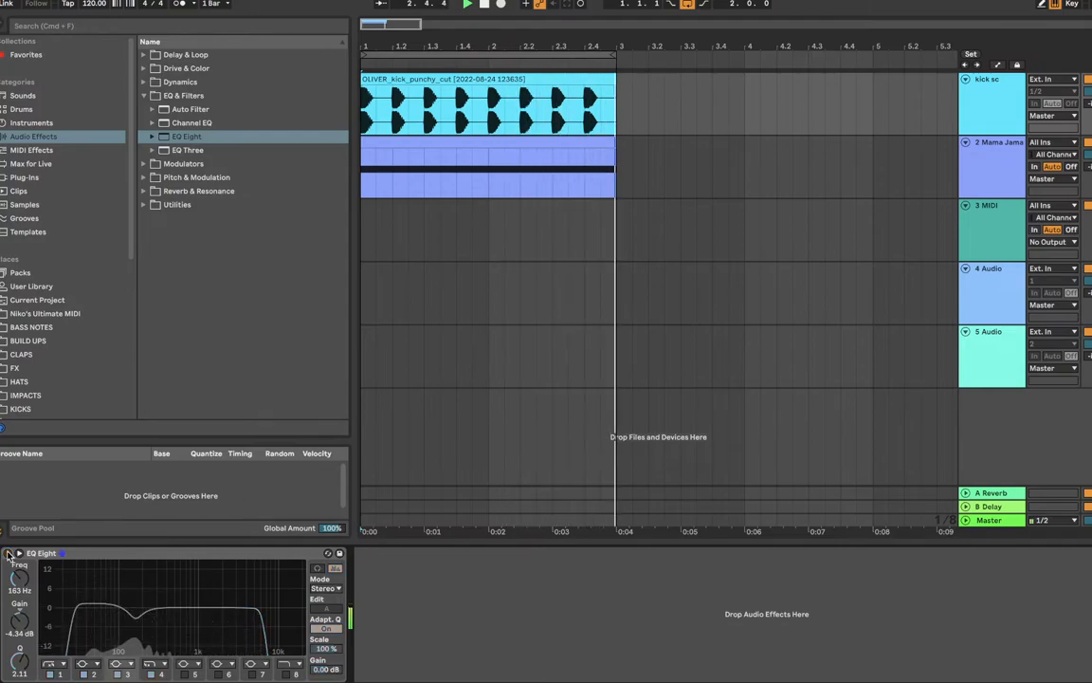
{"action": "left_click", "coordinate": [8, 552]}
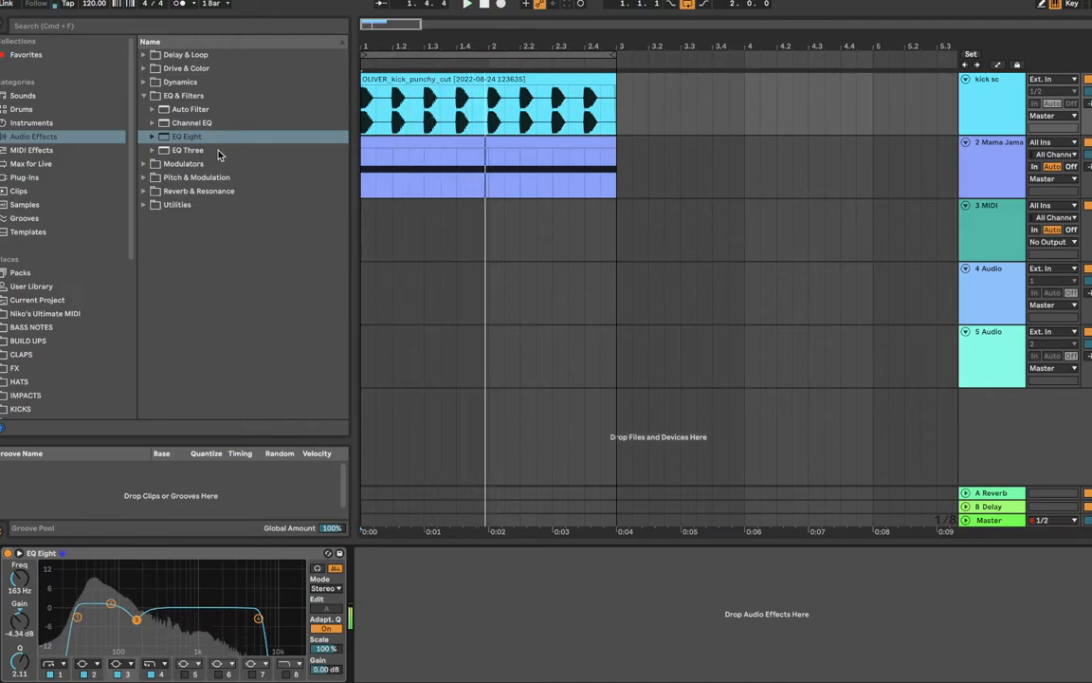
{"action": "left_click", "coordinate": [997, 98]}
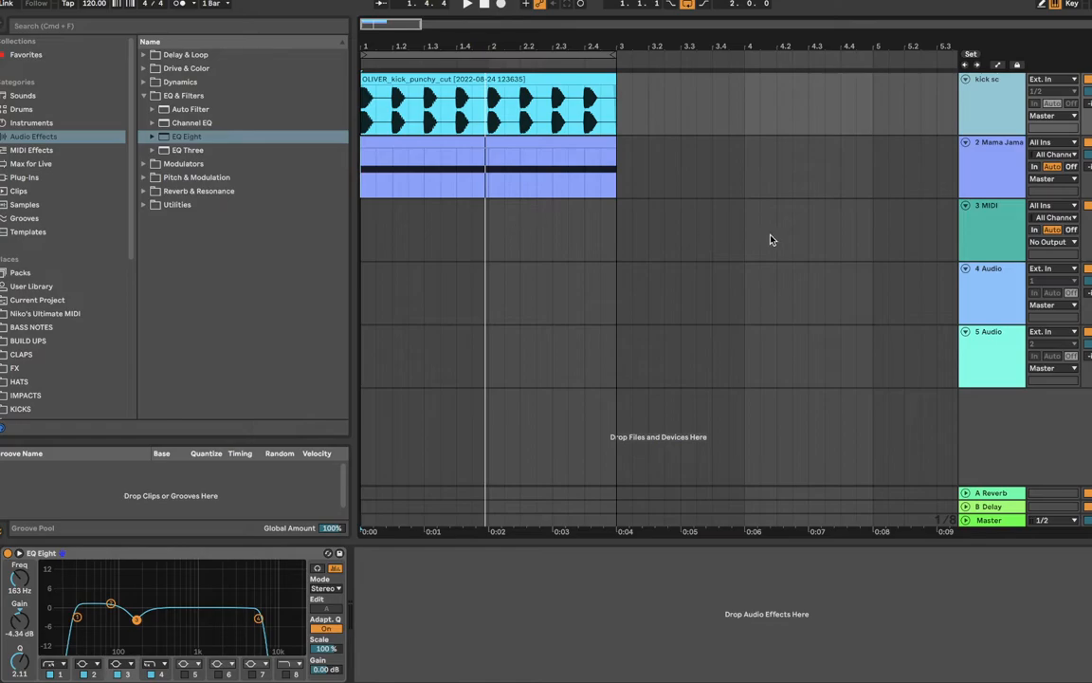
Select the 2 Mama Jama track followed by the 3 MIDI track, and play the loop
{"action": "left_click", "coordinate": [1009, 149]}
{"action": "left_click", "coordinate": [999, 220]}
{"action": "key", "text": "space"}
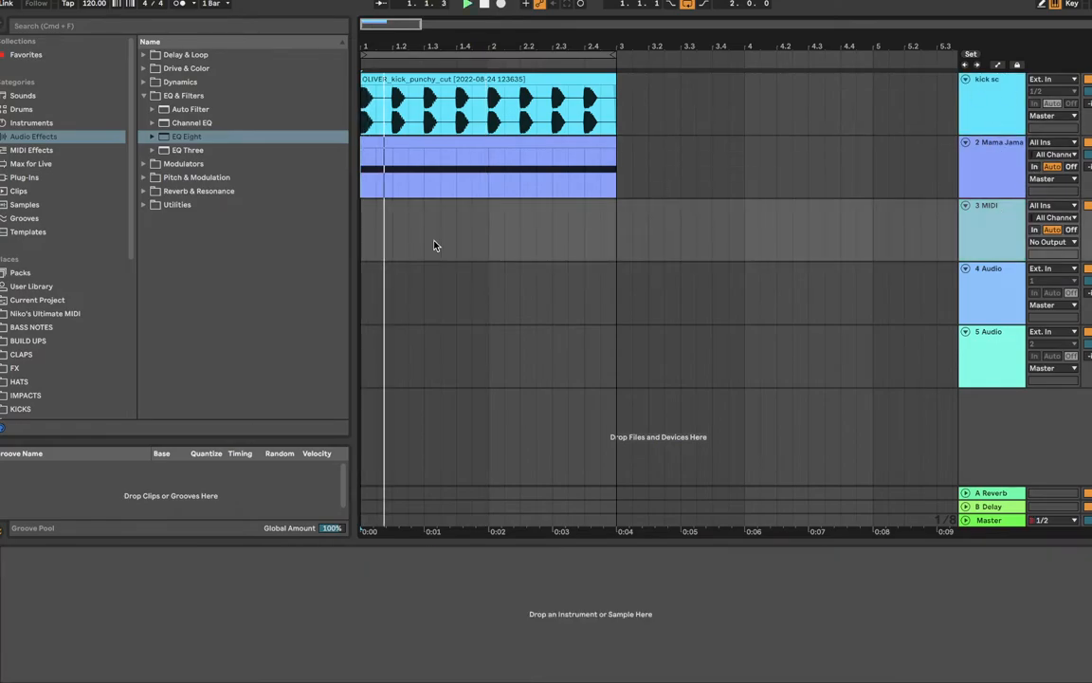
Place TTS_JB_Drum_Loop_StaySharp_Pt1_125.wav from the TOP LOOPS folder at the start of the 3 MIDI track
{"action": "scroll", "coordinate": [35, 330], "scroll_direction": "down", "scroll_amount": 2}
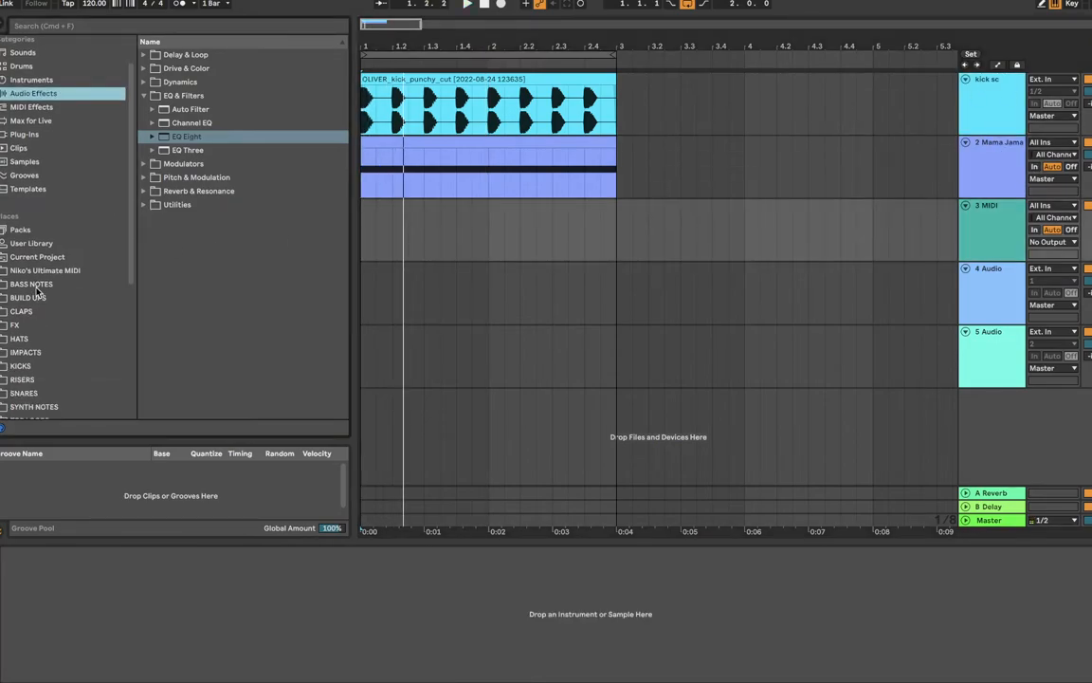
{"action": "scroll", "coordinate": [40, 303], "scroll_direction": "down", "scroll_amount": 3}
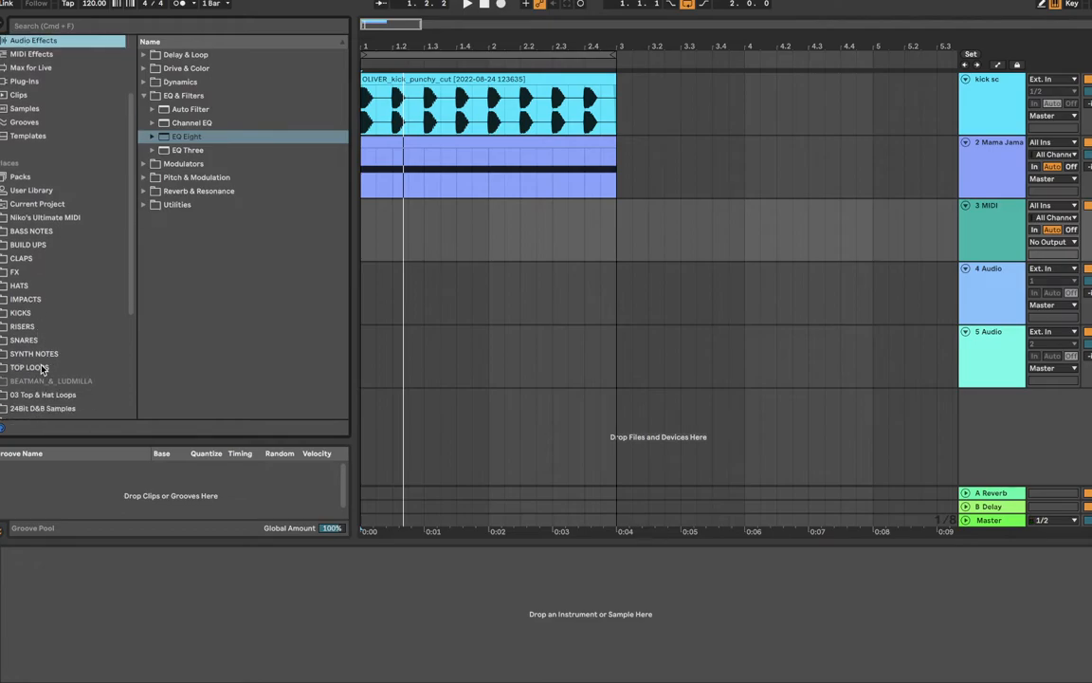
{"action": "left_click", "coordinate": [41, 368]}
{"action": "left_click", "coordinate": [212, 287]}
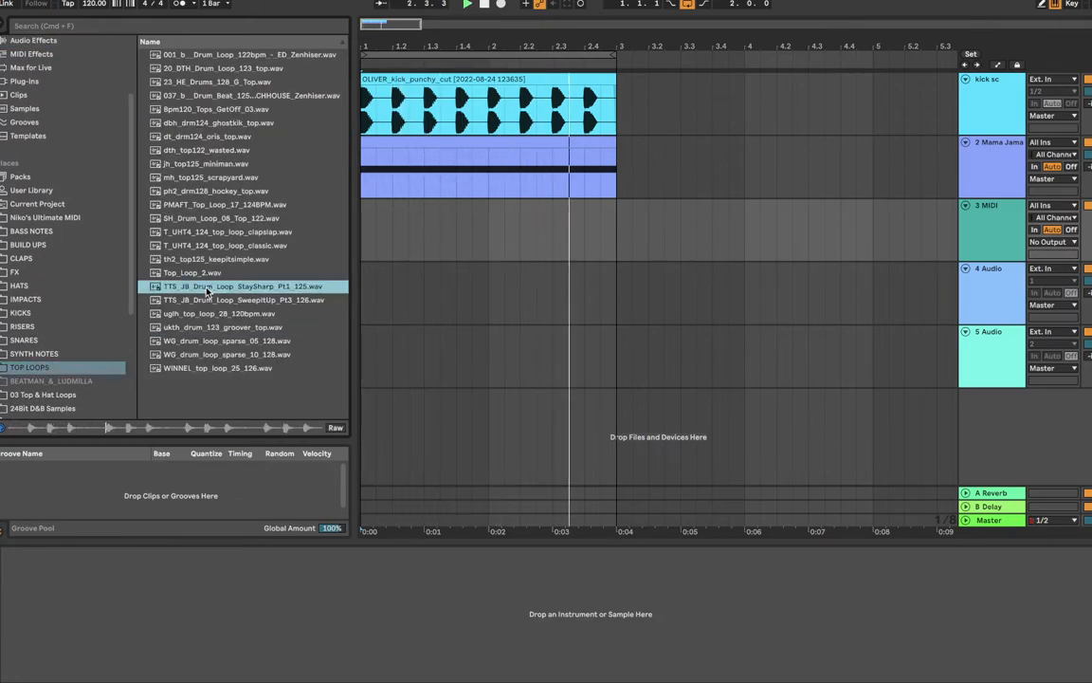
{"action": "left_click_drag", "start_coordinate": [205, 292], "coordinate": [366, 232]}
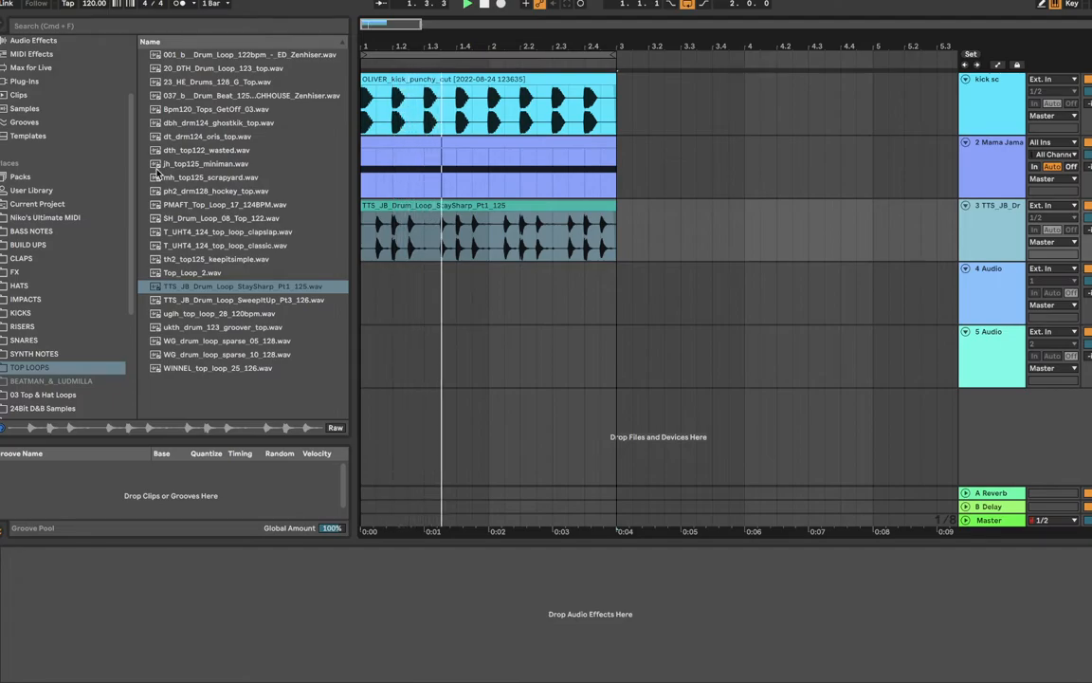
Add an EQ Eight to the drum loop track, select its band 1 and play the loop
{"action": "scroll", "coordinate": [45, 182], "scroll_direction": "up", "scroll_amount": 3}
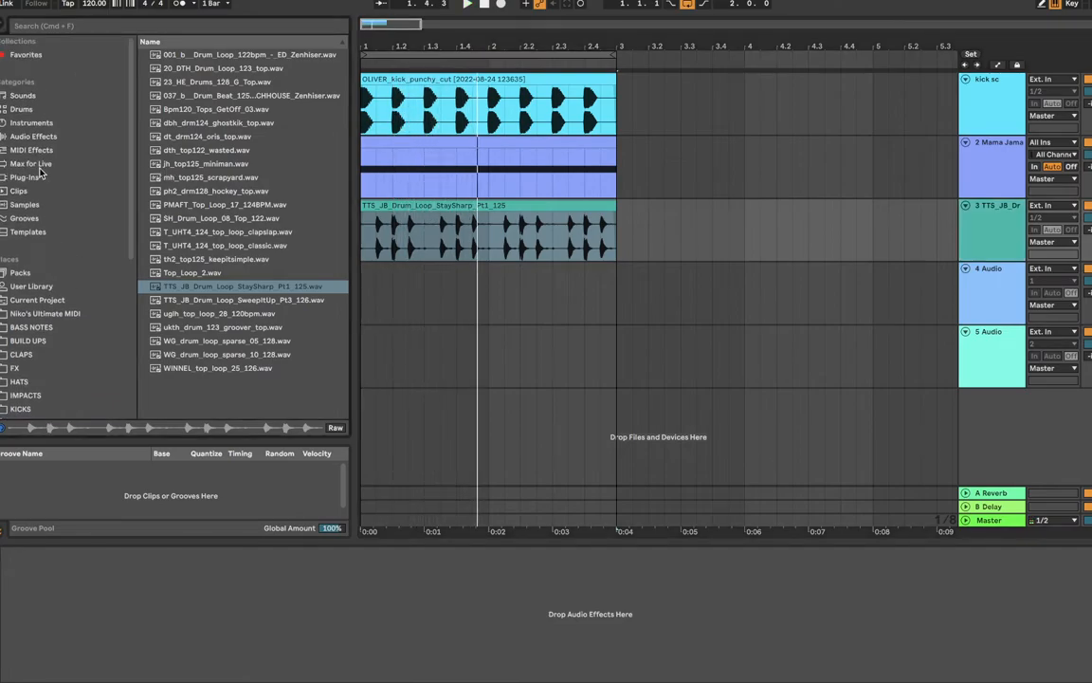
{"action": "left_click", "coordinate": [40, 137]}
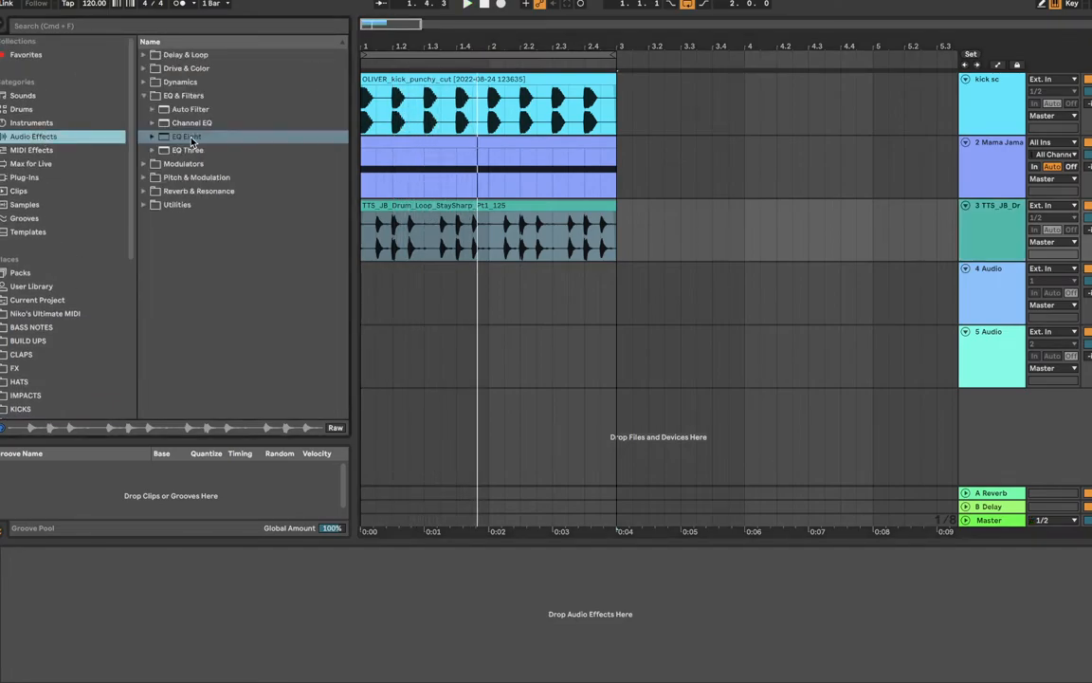
{"action": "double_click", "coordinate": [191, 138]}
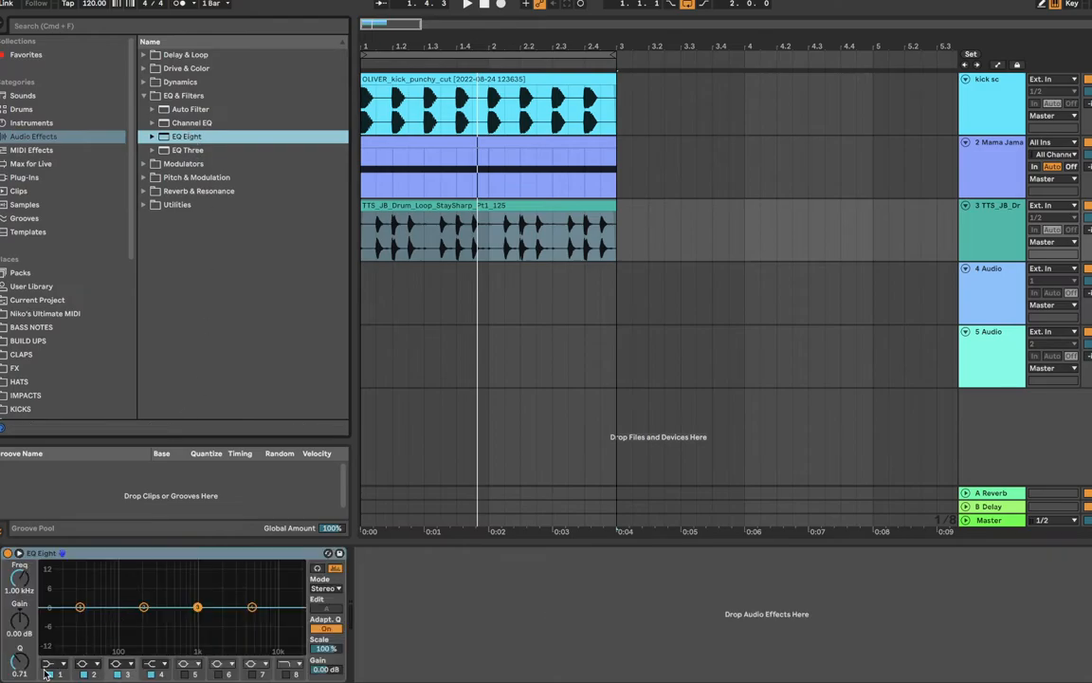
{"action": "left_click", "coordinate": [47, 663]}
{"action": "left_click", "coordinate": [110, 568]}
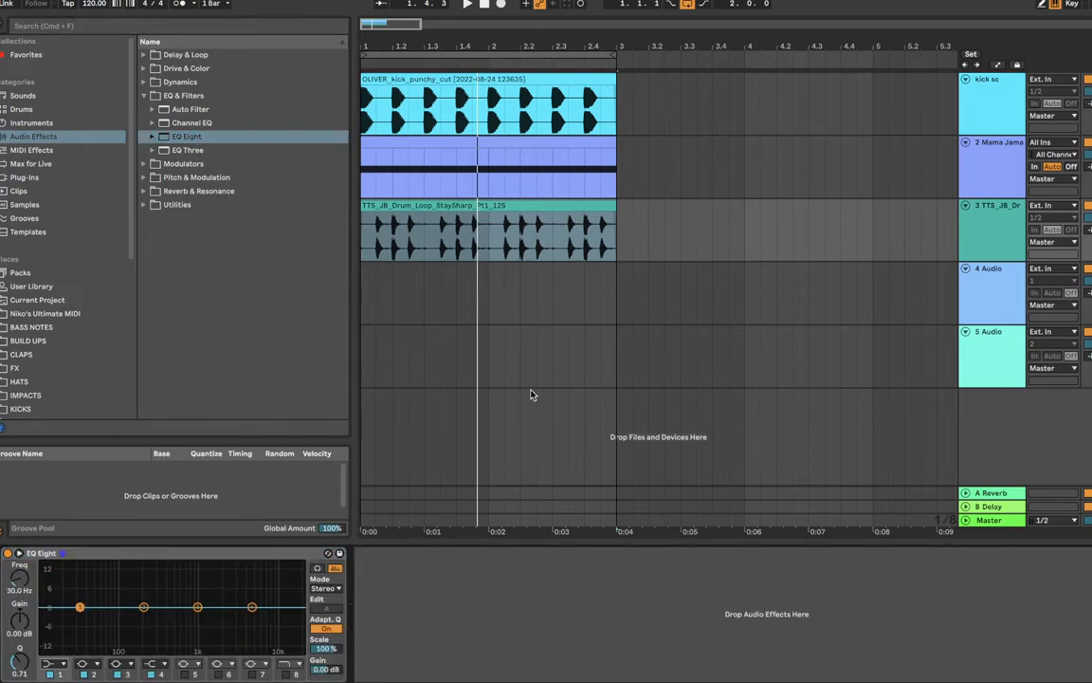
{"action": "key", "text": "space"}
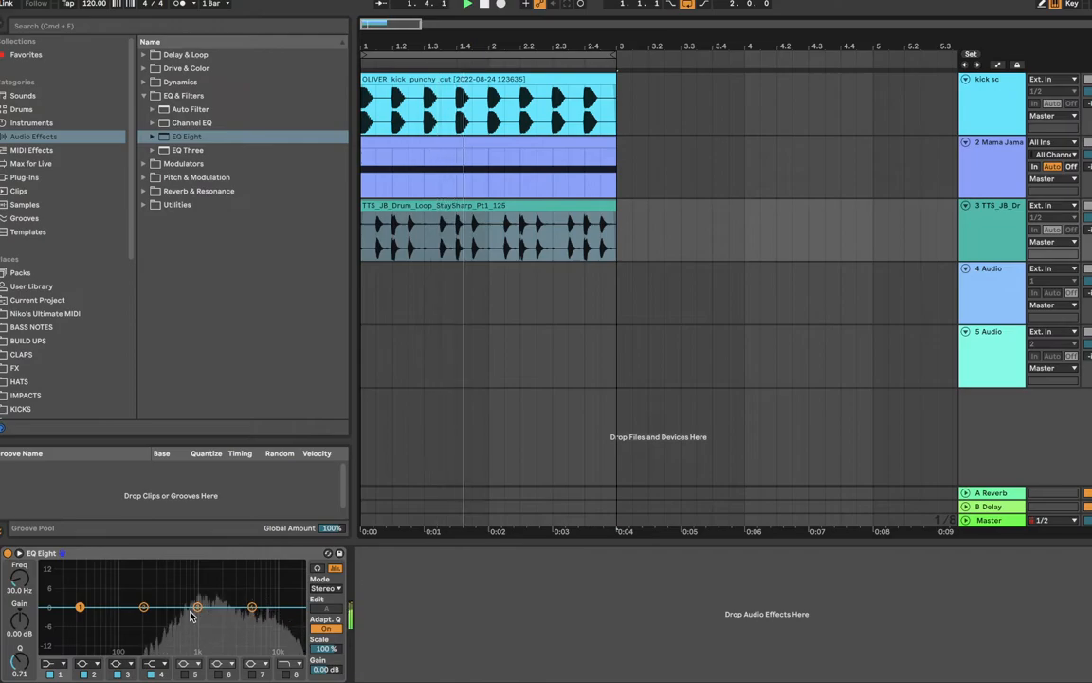
Set the drum loop's band 1 to a steep low cut at 516 Hz and boost the band 4 high shelf 3.84 dB at 6.96 kHz
{"action": "left_click", "coordinate": [51, 662]}
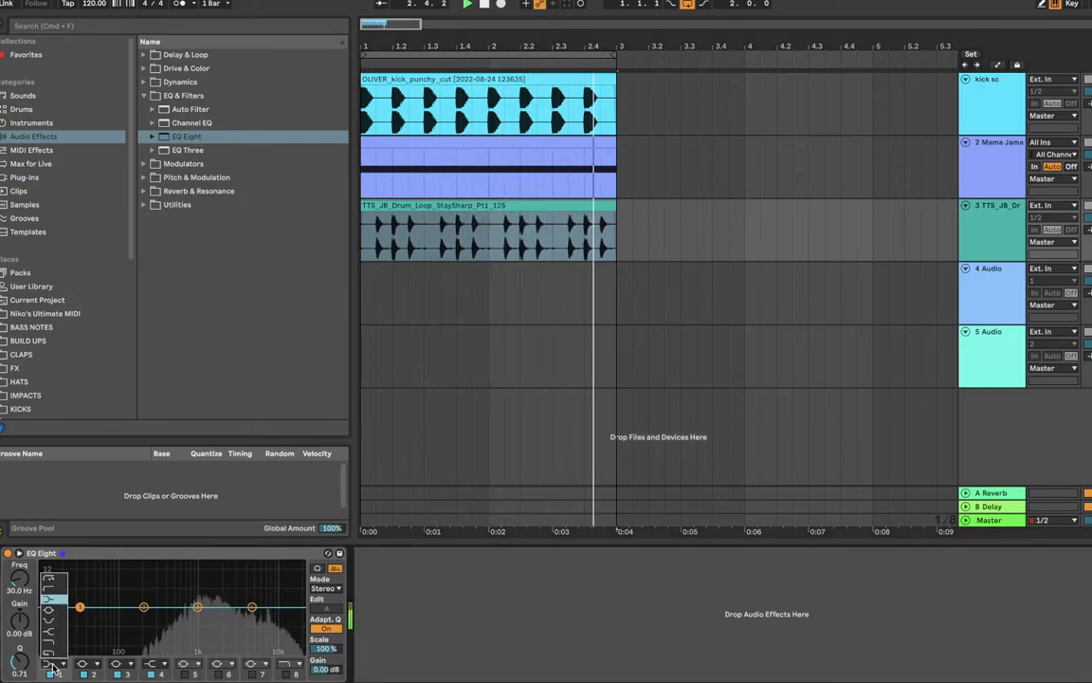
{"action": "left_click", "coordinate": [57, 590]}
{"action": "left_click_drag", "start_coordinate": [80, 617], "coordinate": [176, 618]}
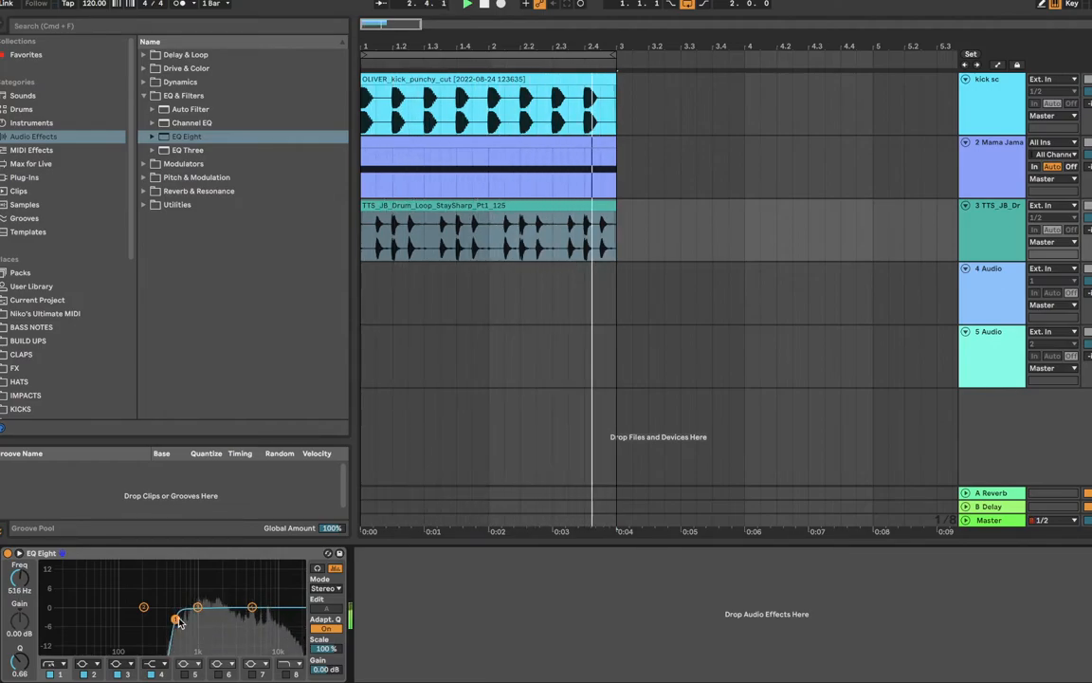
{"action": "left_click_drag", "start_coordinate": [253, 607], "coordinate": [262, 597]}
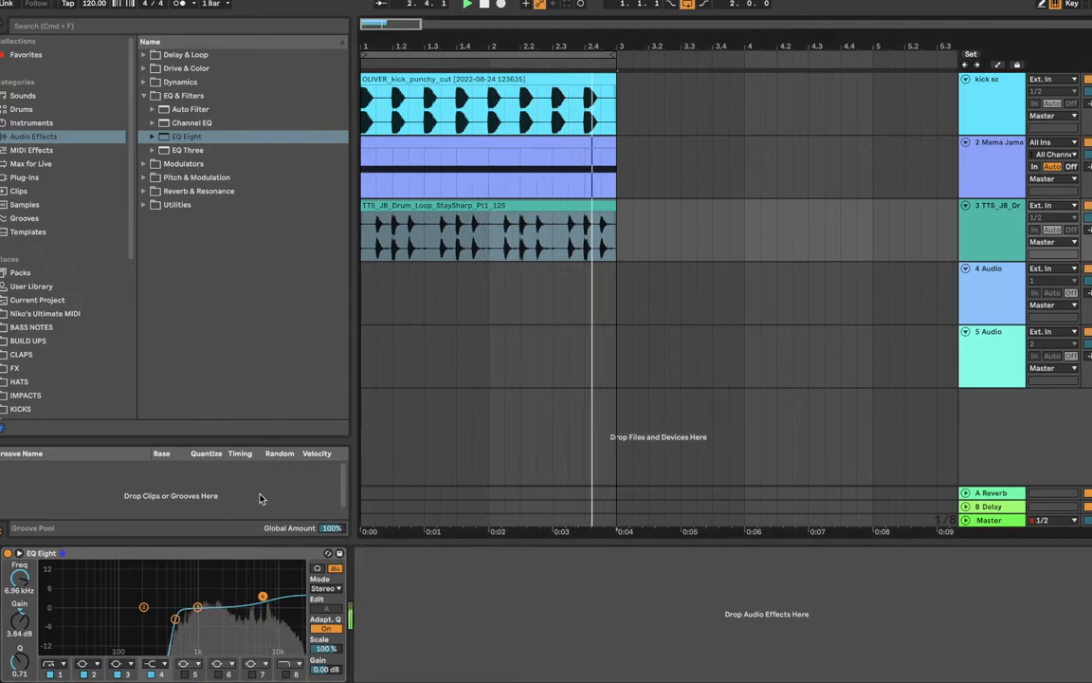
Compare the drum loop with its EQ Eight bypassed and re-enabled during playback, and stop playback
{"action": "left_click", "coordinate": [8, 553]}
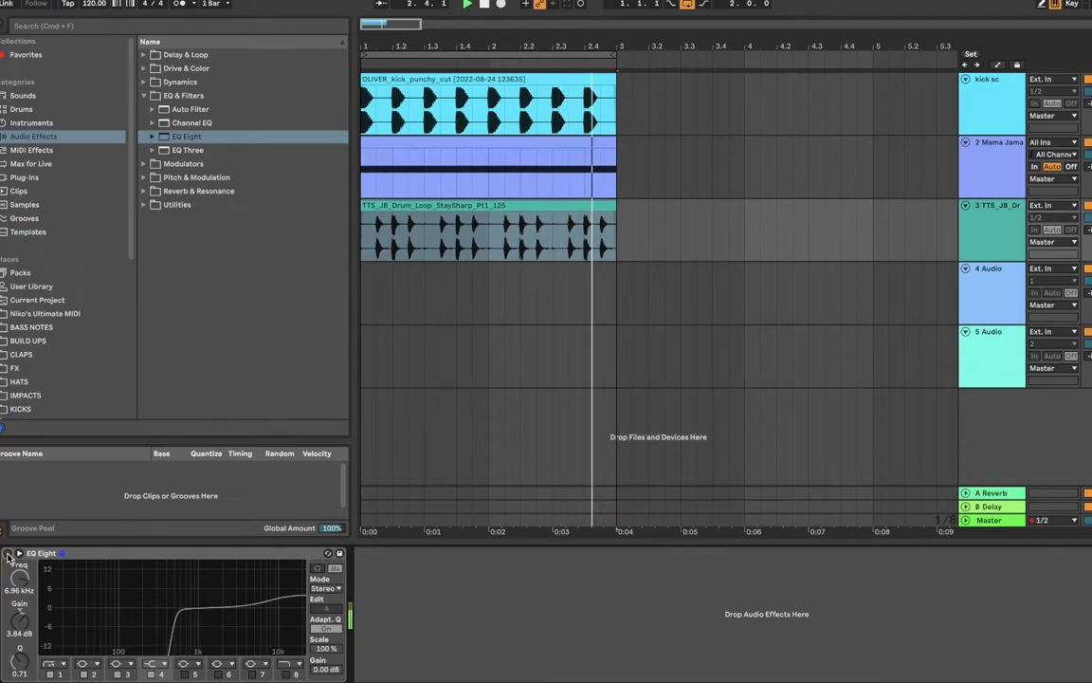
{"action": "left_click", "coordinate": [7, 553]}
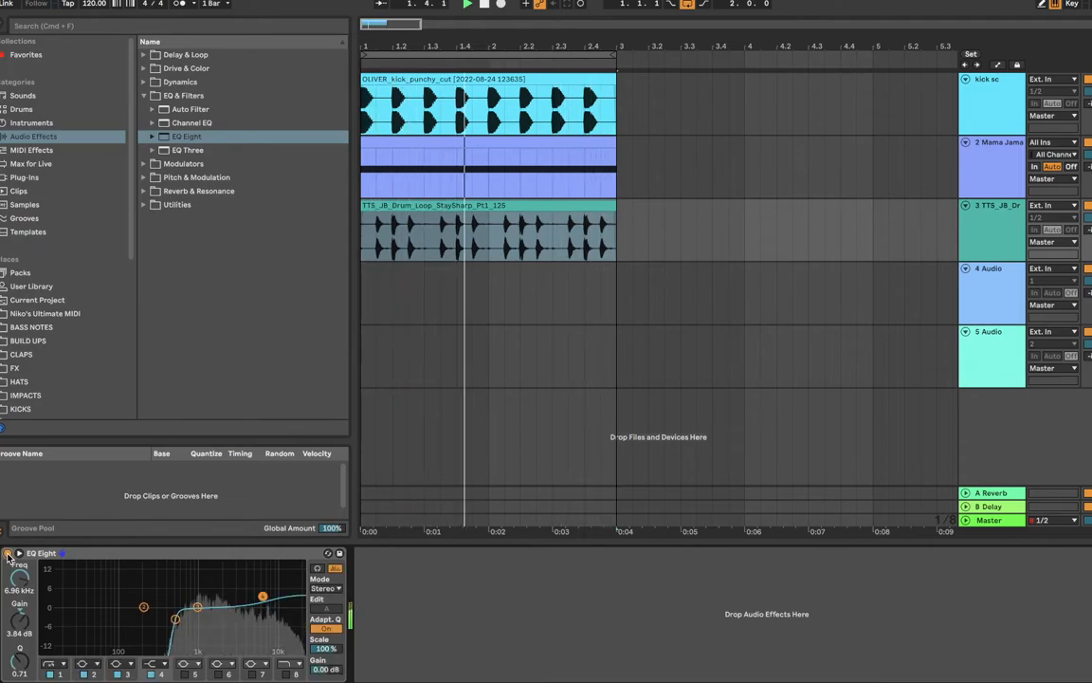
{"action": "key", "text": "space"}
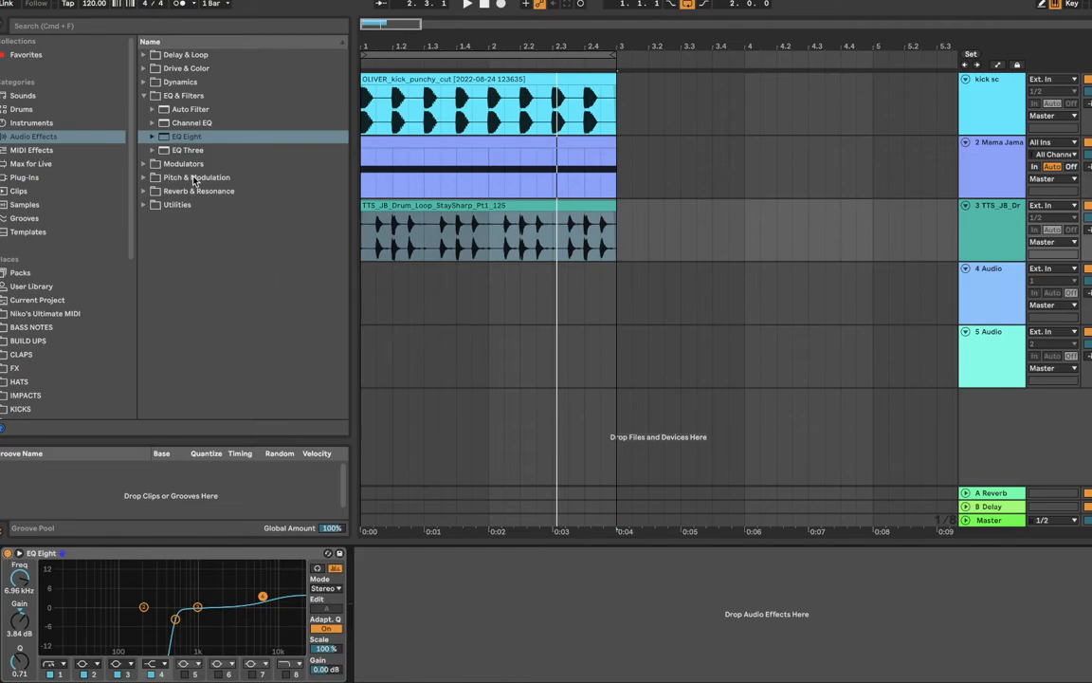
Audition ss_keys_glowe_Gm9, ss_crd_brt_goal_F and ss_crd_brt_actuate_C from the SYNTH NOTES folder for a chord that suits the loop
{"action": "key", "text": "space"}
{"action": "scroll", "coordinate": [51, 253], "scroll_direction": "down", "scroll_amount": 5}
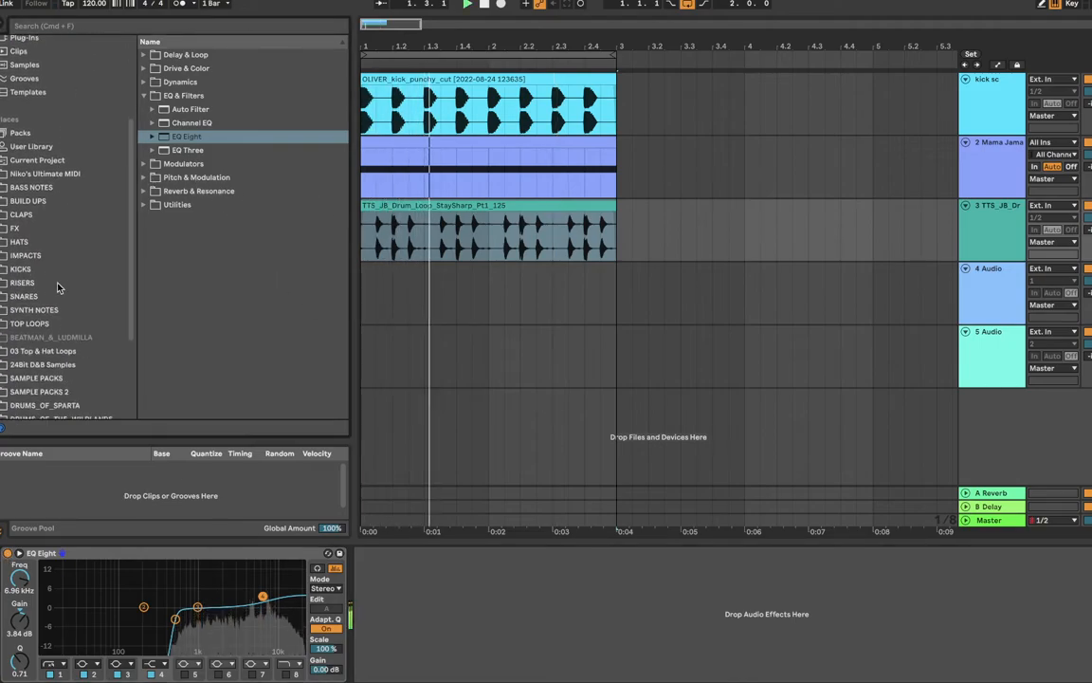
{"action": "key", "text": "space"}
{"action": "scroll", "coordinate": [57, 287], "scroll_direction": "down", "scroll_amount": 1}
{"action": "left_click", "coordinate": [57, 290]}
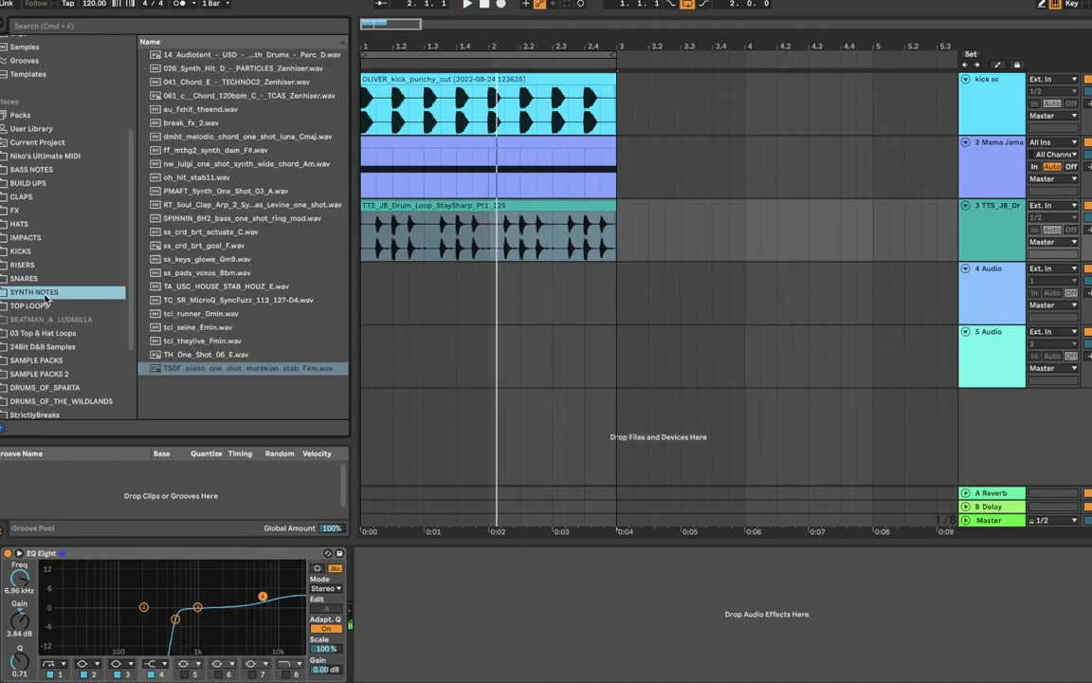
{"action": "left_click", "coordinate": [204, 248]}
{"action": "left_click", "coordinate": [200, 263]}
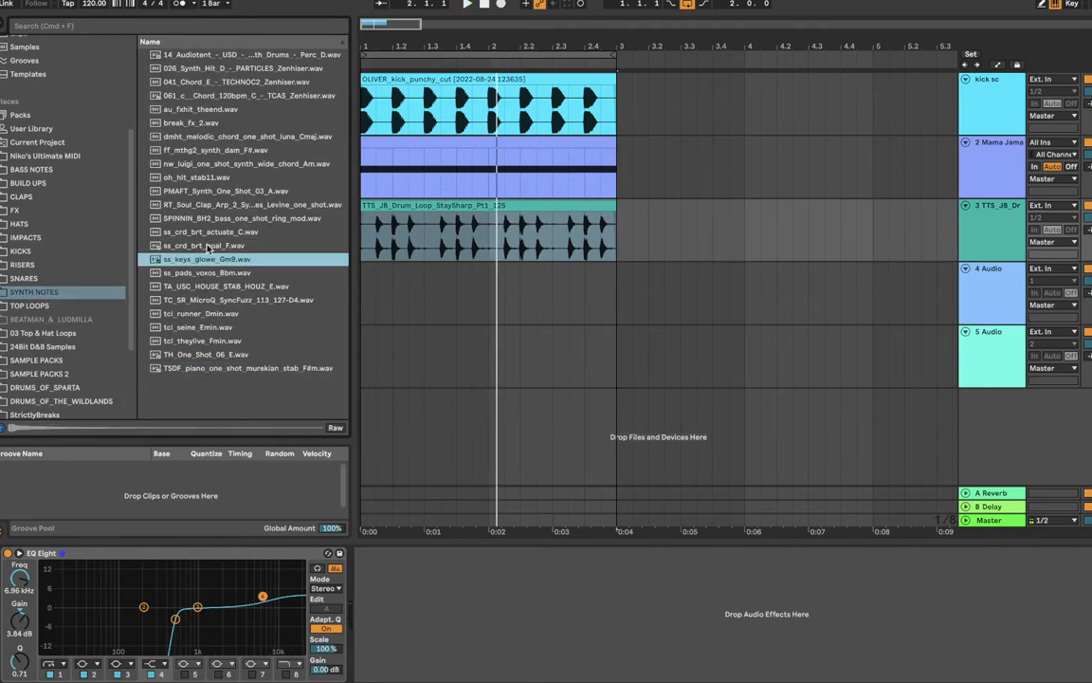
{"action": "left_click", "coordinate": [207, 246]}
{"action": "key", "text": "space"}
{"action": "left_click", "coordinate": [210, 234]}
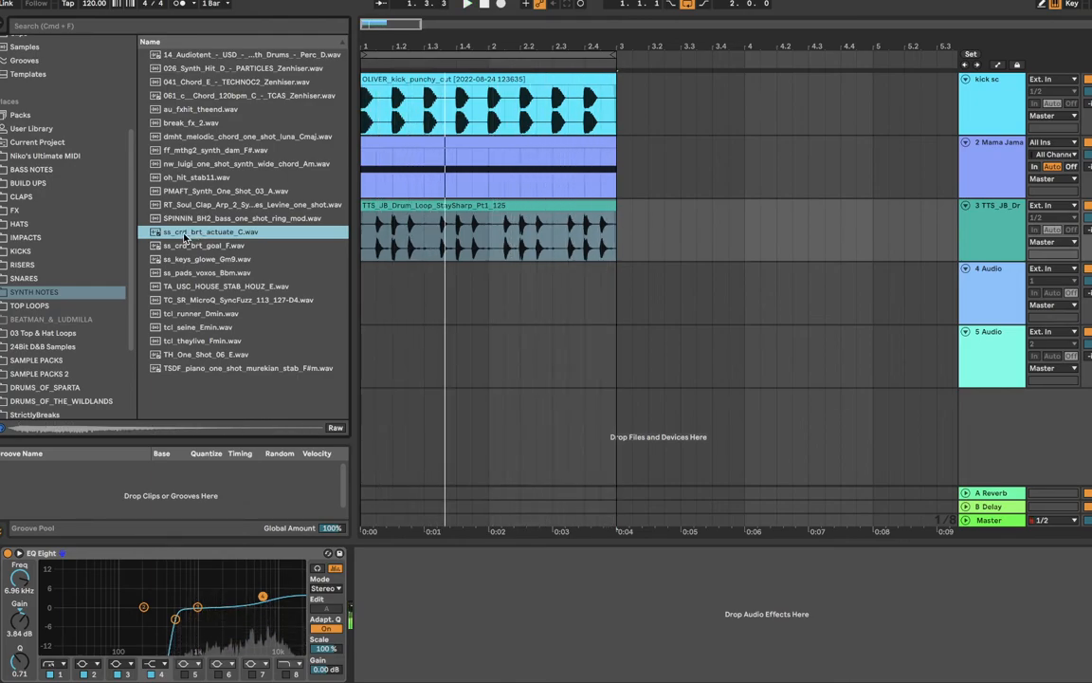
Place ss_crd_brt_actuate_C.wav at the start of the 4 Audio track and duplicate it twice, with the copies starting at 1.4 and 2.3
{"action": "left_click_drag", "start_coordinate": [186, 237], "coordinate": [419, 287]}
{"action": "key", "text": "super+d"}
{"action": "left_click_drag", "start_coordinate": [527, 272], "coordinate": [495, 286]}
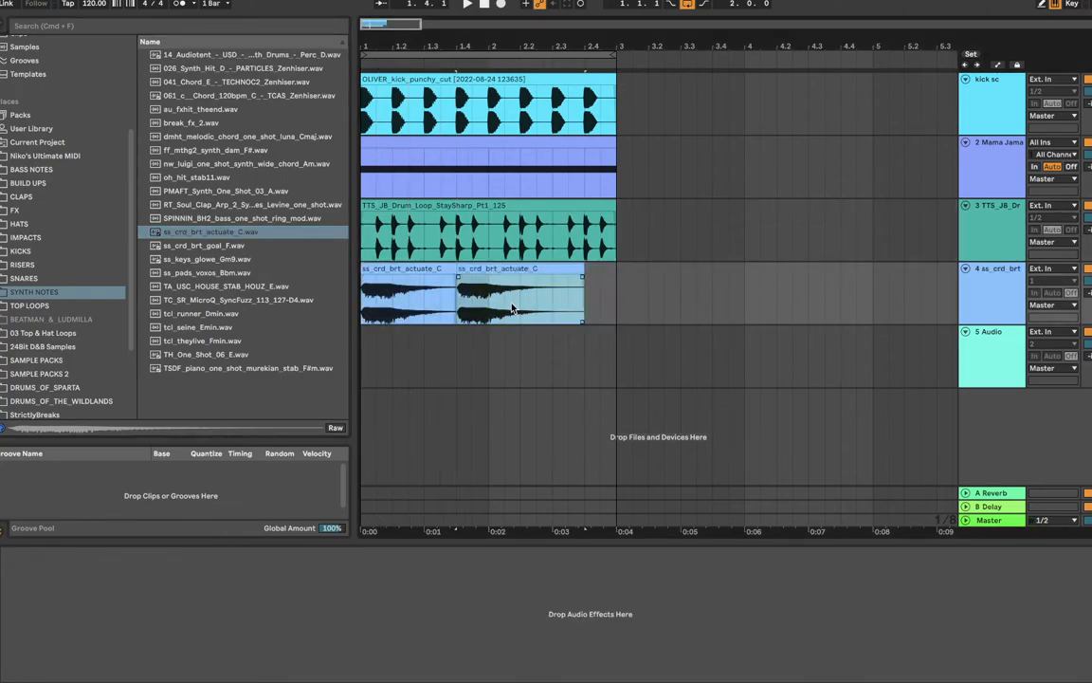
{"action": "key", "text": "super+d"}
{"action": "left_click_drag", "start_coordinate": [621, 270], "coordinate": [590, 268]}
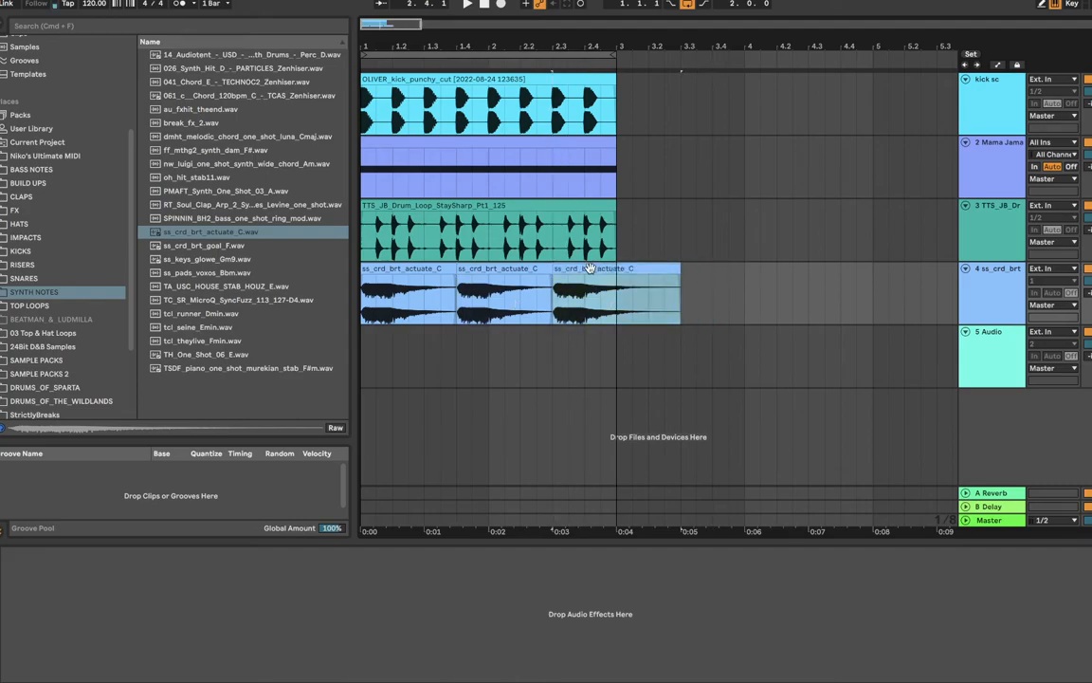
{"action": "left_click", "coordinate": [363, 300]}
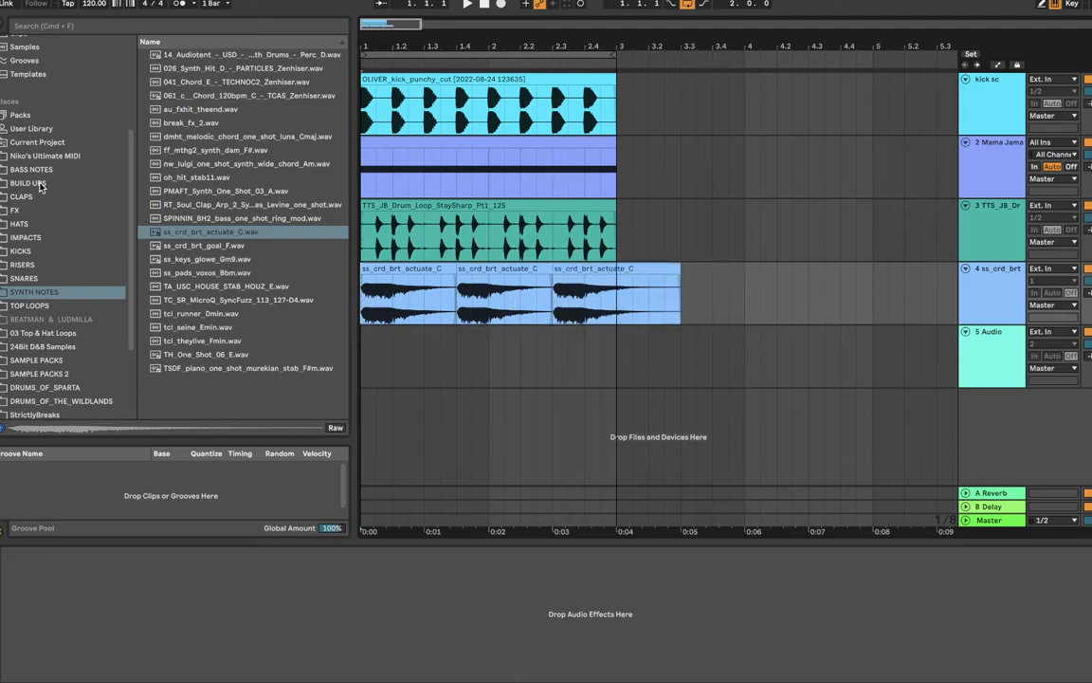
Add an EQ Eight to the chord track and play the loop from the start
{"action": "scroll", "coordinate": [41, 193], "scroll_direction": "up", "scroll_amount": 3}
{"action": "left_click", "coordinate": [38, 91]}
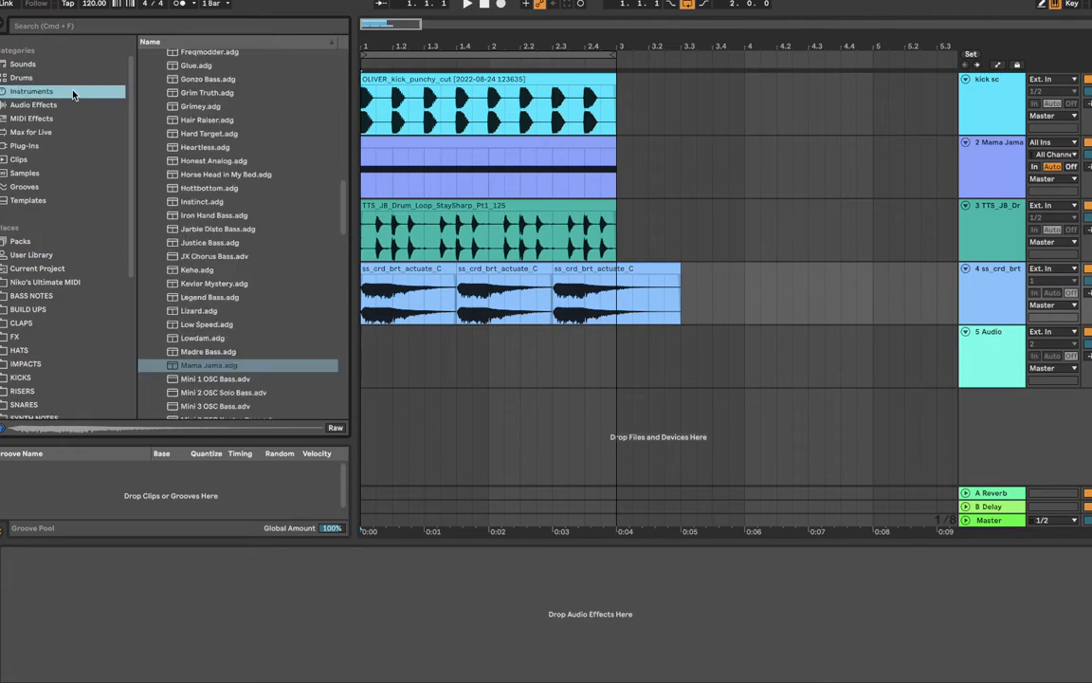
{"action": "left_click", "coordinate": [40, 105]}
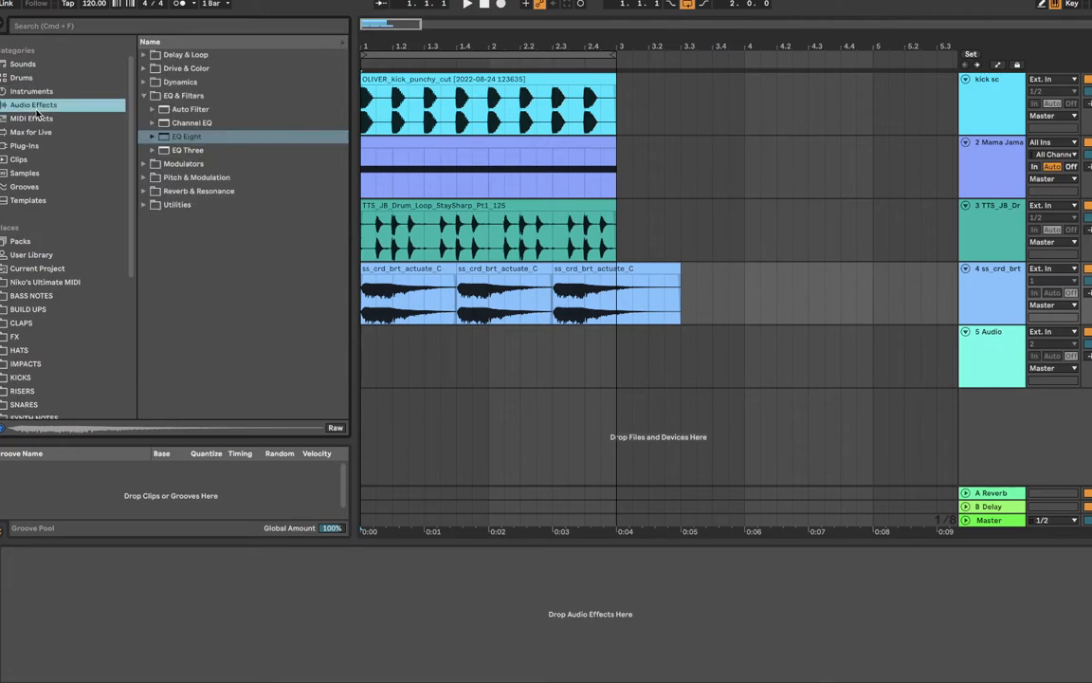
{"action": "double_click", "coordinate": [187, 139]}
{"action": "key", "text": "space"}
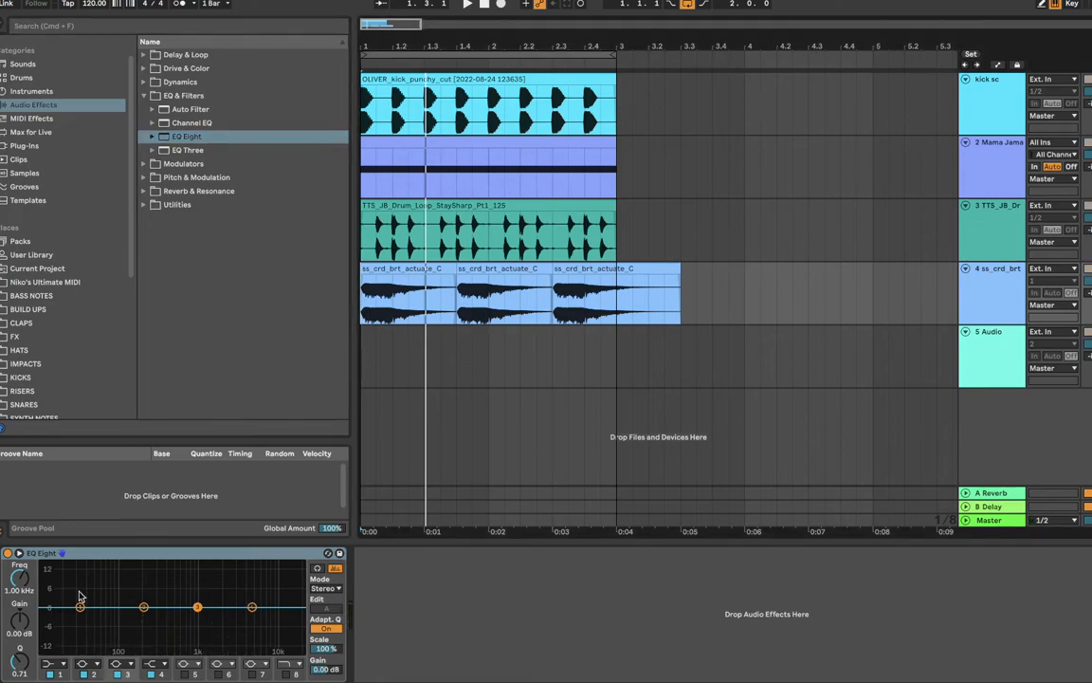
{"action": "key", "text": "space"}
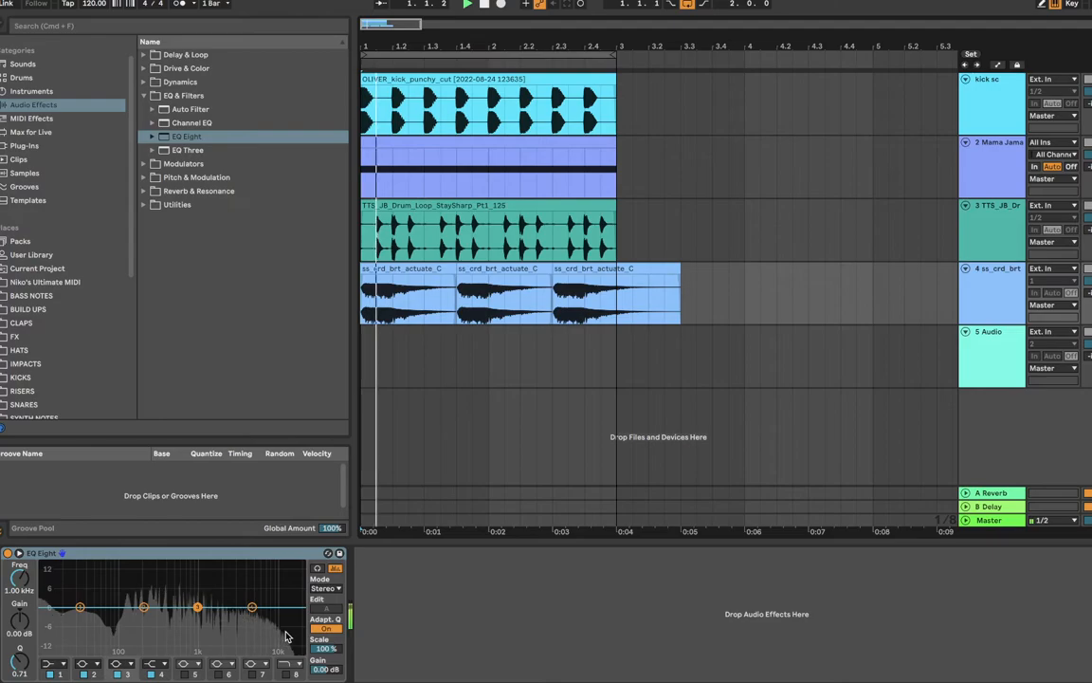
Set the chord's EQ band 1 to a steep ×4 low cut at 93.8 Hz, checking it during playback
{"action": "left_click", "coordinate": [38, 661]}
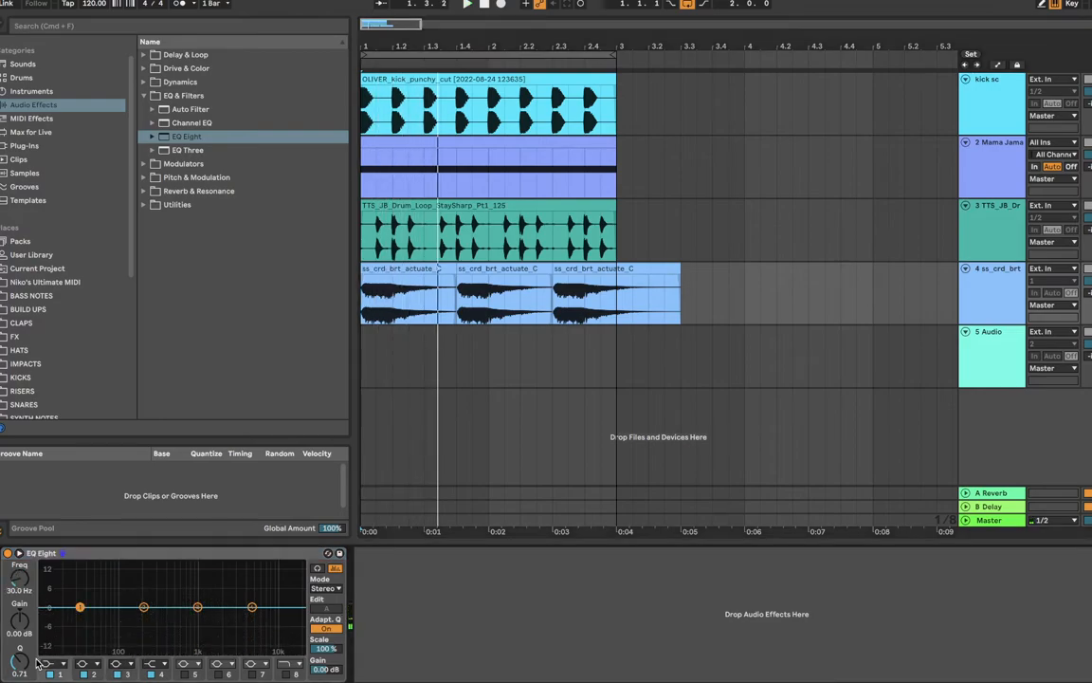
{"action": "left_click", "coordinate": [50, 667]}
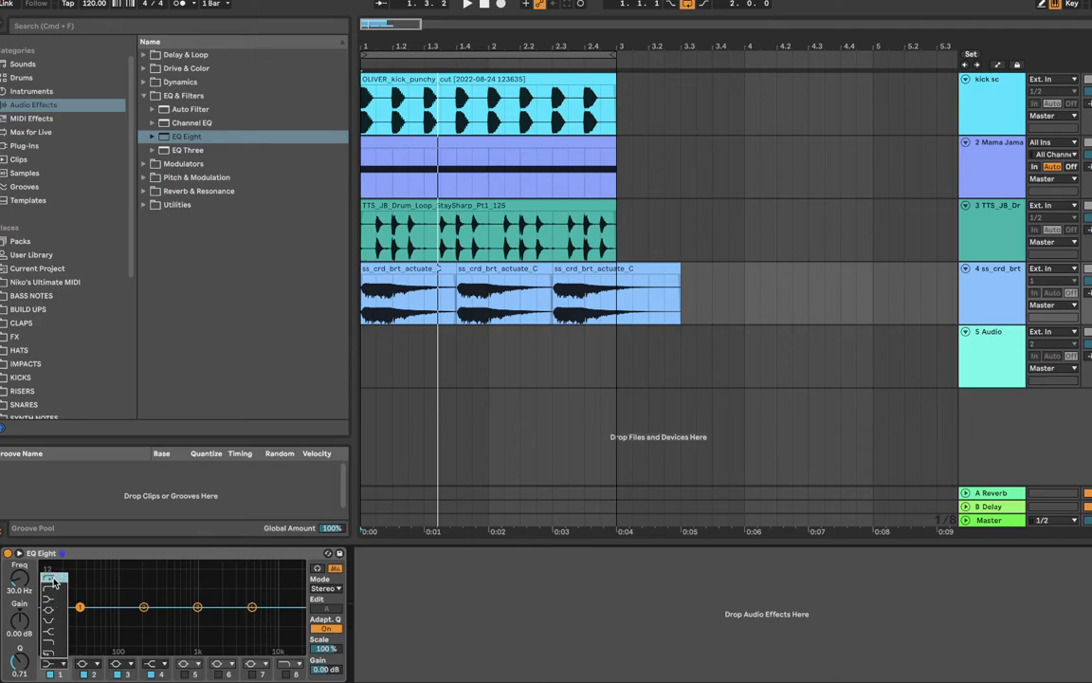
{"action": "left_click", "coordinate": [54, 580]}
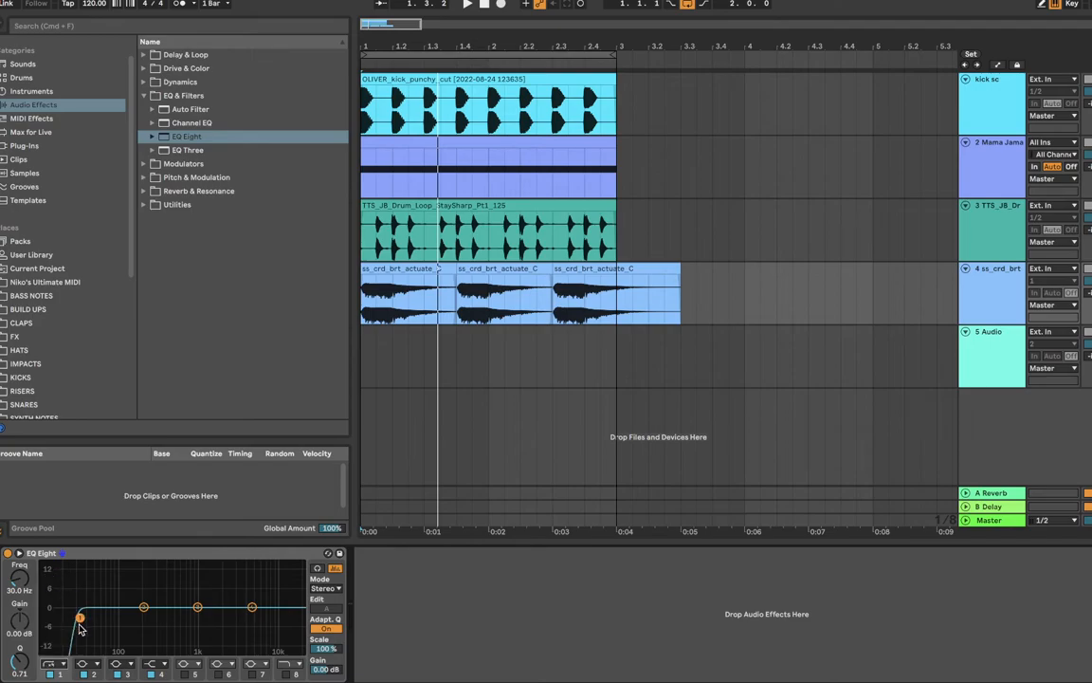
{"action": "key", "text": "space"}
{"action": "left_click_drag", "start_coordinate": [83, 617], "coordinate": [118, 619]}
{"action": "key", "text": "space"}
{"action": "key", "text": "space"}
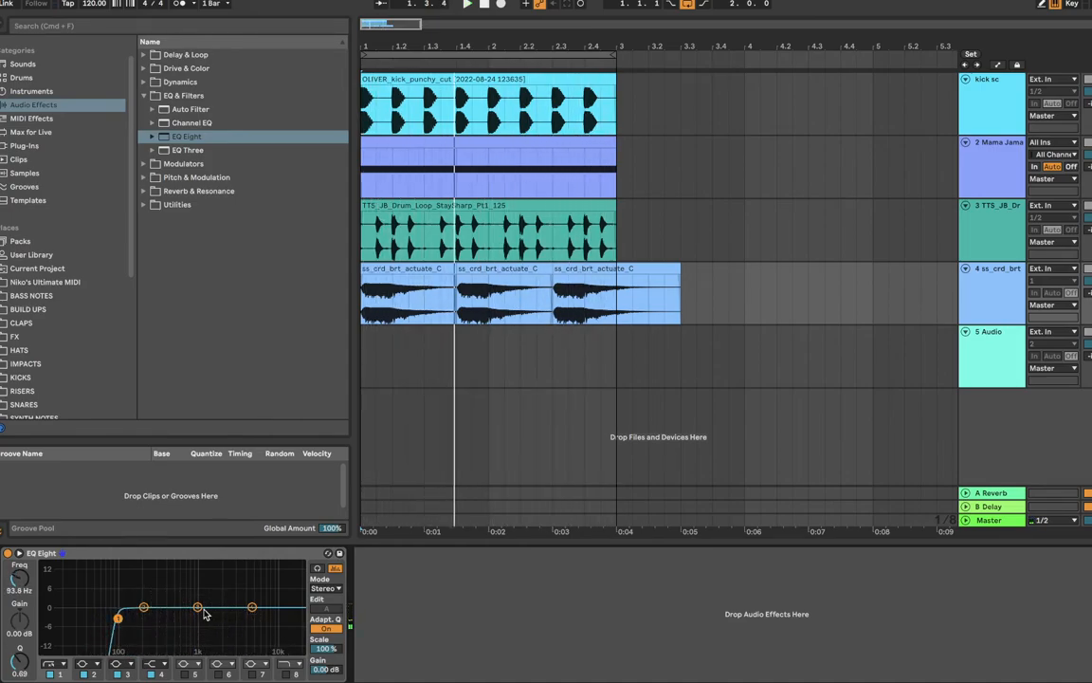
Boost the chord's band 3 by 2.85 dB at 653 Hz, narrow its Q to 5.23 and pull it down into a notch
{"action": "mouse_move", "coordinate": [199, 608]}
{"action": "left_mouse_down"}
{"action": "mouse_move", "coordinate": [174, 566]}
{"action": "mouse_move", "coordinate": [146, 568]}
{"action": "mouse_move", "coordinate": [184, 583]}
{"action": "mouse_move", "coordinate": [183, 599]}
{"action": "left_mouse_up"}
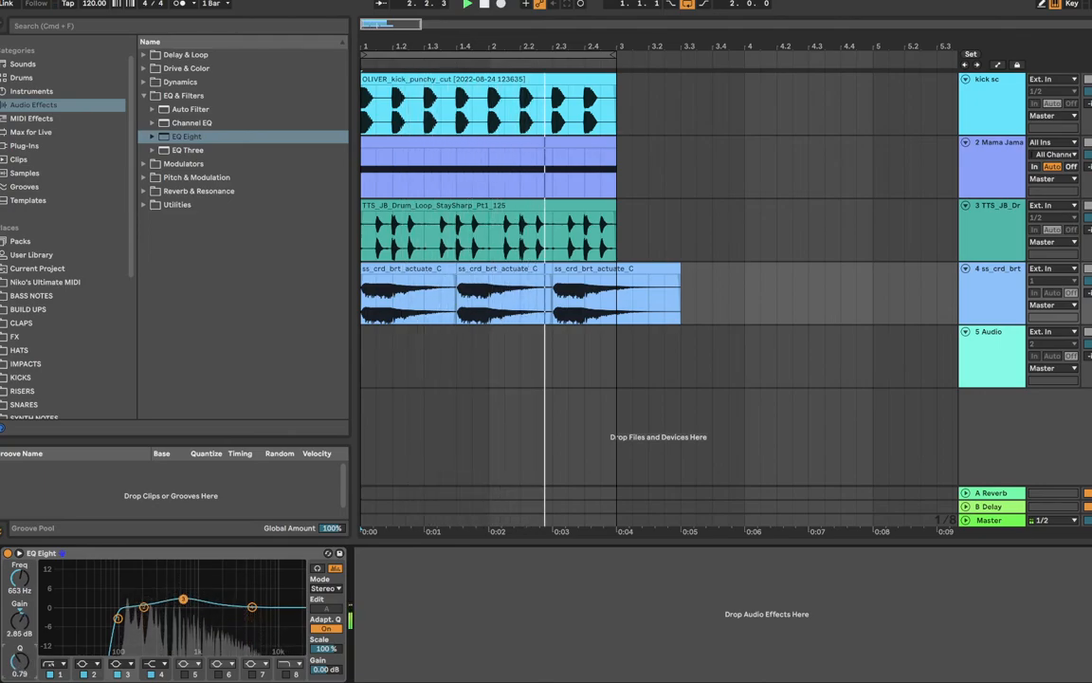
{"action": "left_click_drag", "start_coordinate": [19, 661], "coordinate": [19, 621]}
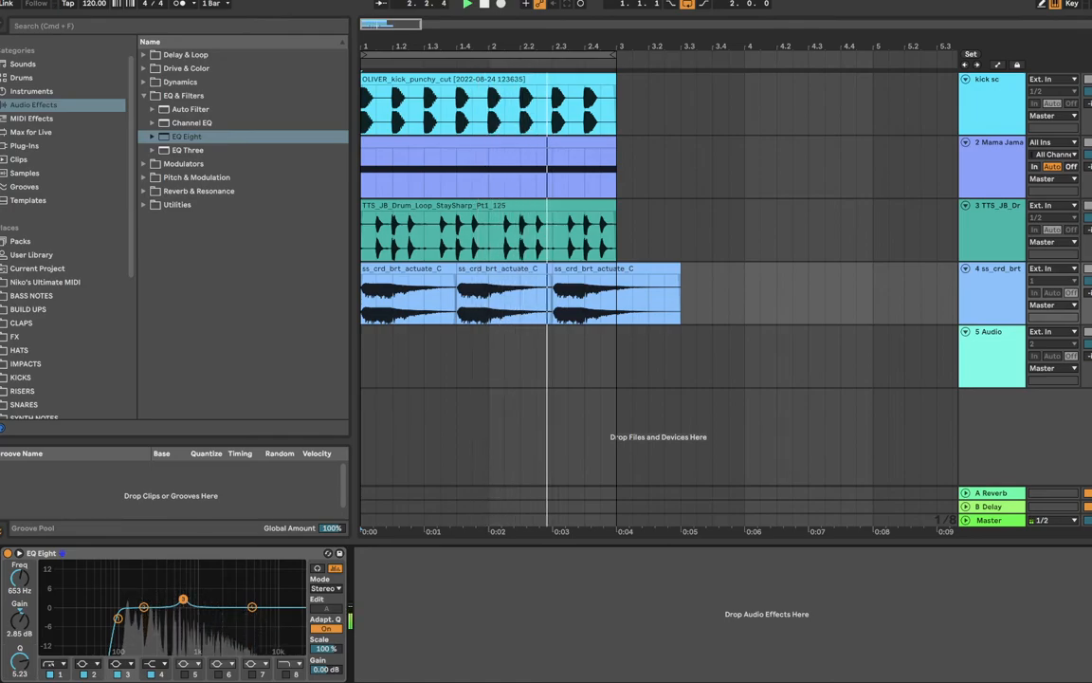
{"action": "left_click_drag", "start_coordinate": [183, 599], "coordinate": [181, 628]}
Lower the chord's band 4 high shelf to -9.55 dB at 3.23 kHz and reshape the band 3 dip to -8.55 dB at 445 Hz with Q 1.79
{"action": "left_click_drag", "start_coordinate": [261, 604], "coordinate": [301, 564]}
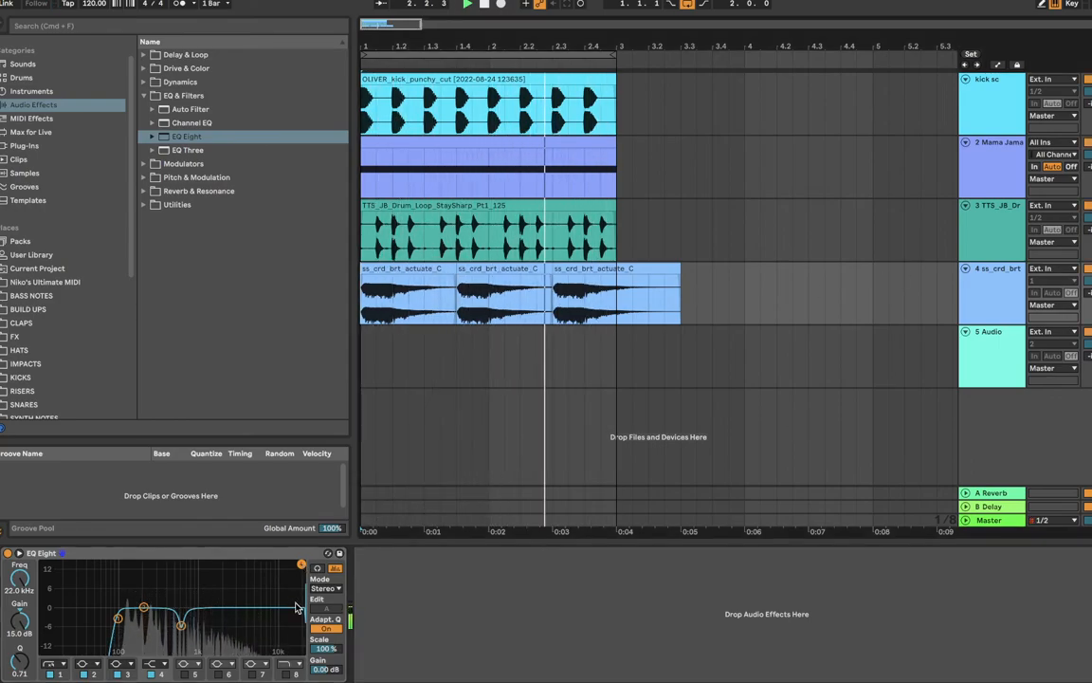
{"action": "left_click_drag", "start_coordinate": [301, 564], "coordinate": [237, 635]}
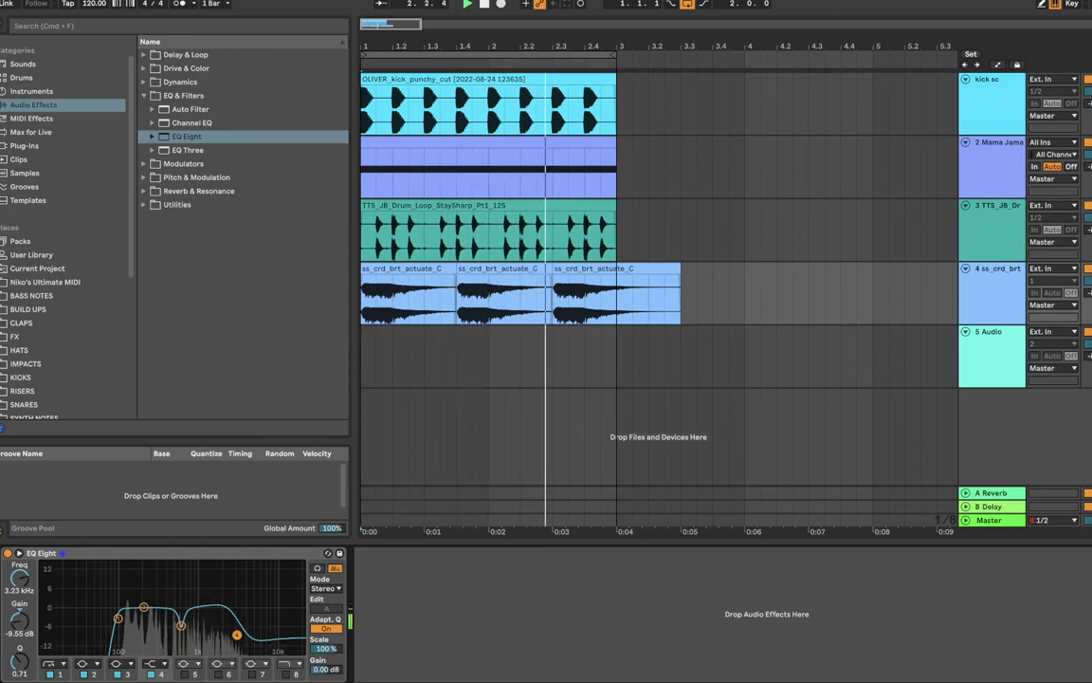
{"action": "mouse_move", "coordinate": [181, 626]}
{"action": "left_mouse_down"}
{"action": "mouse_move", "coordinate": [150, 630]}
{"action": "mouse_move", "coordinate": [199, 629]}
{"action": "mouse_move", "coordinate": [171, 632]}
{"action": "left_mouse_up"}
{"action": "left_click_drag", "start_coordinate": [11, 671], "coordinate": [11, 648]}
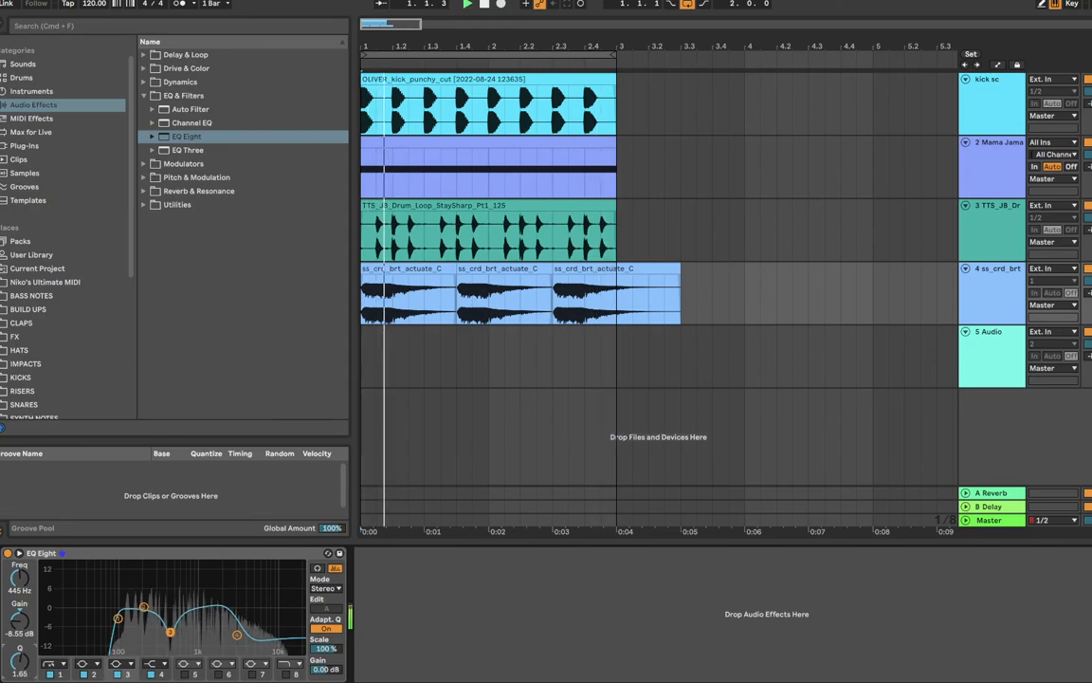
Compare the chord with its EQ Eight bypassed and re-enabled, and raise the band 4 high shelf to 1.61 dB at 3.23 kHz
{"action": "left_click", "coordinate": [7, 553]}
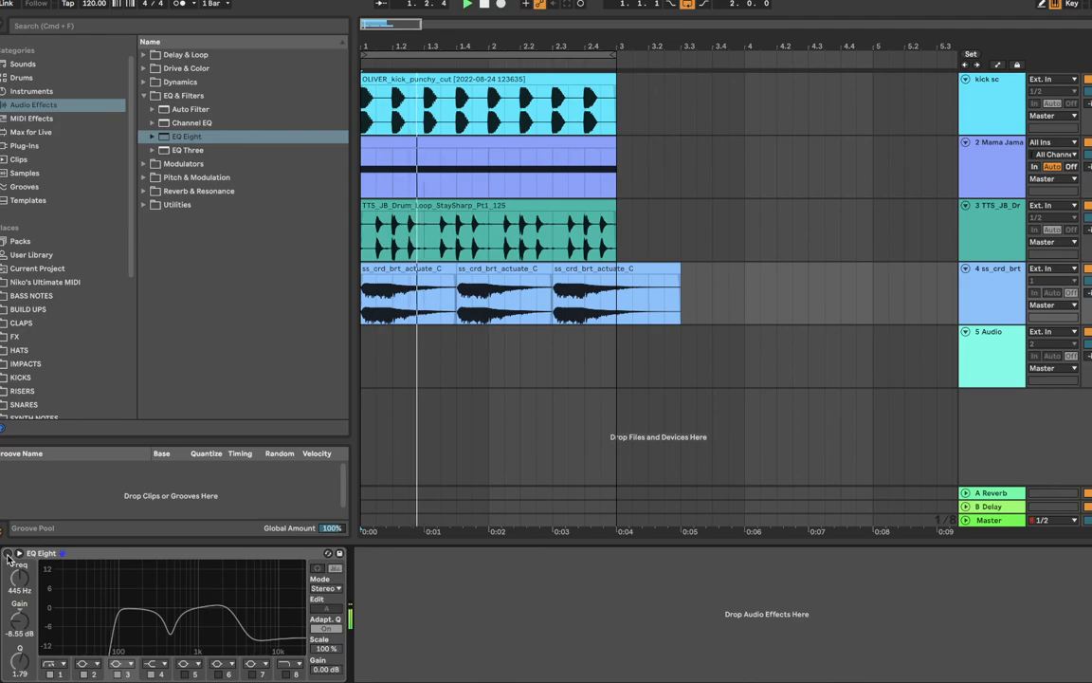
{"action": "left_click", "coordinate": [8, 553]}
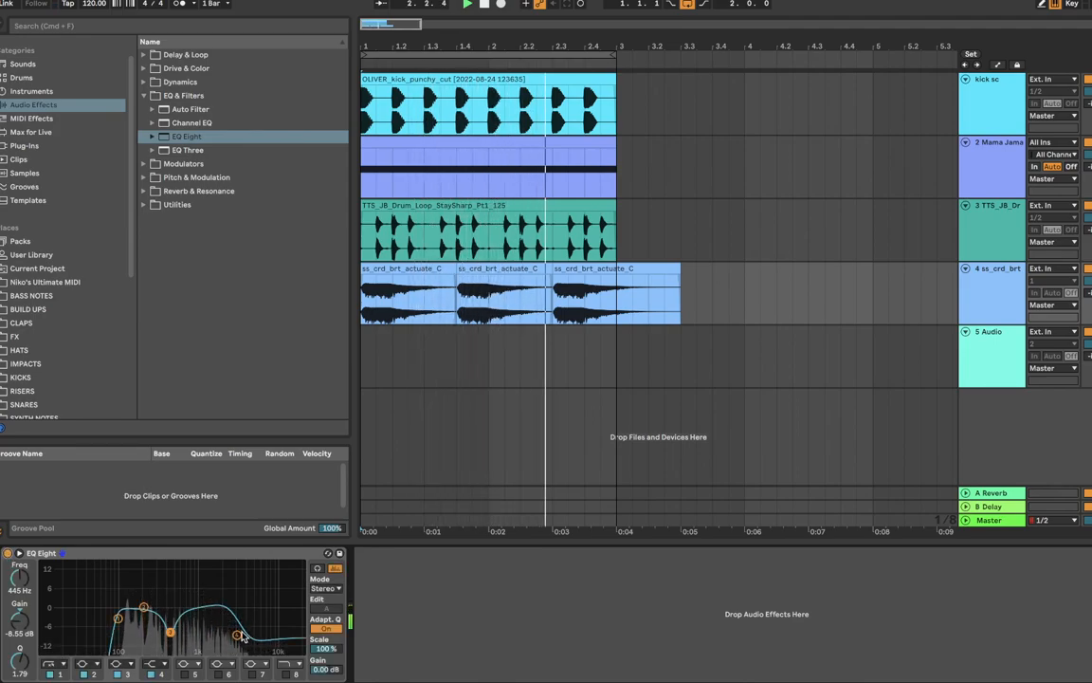
{"action": "left_click_drag", "start_coordinate": [237, 635], "coordinate": [238, 606]}
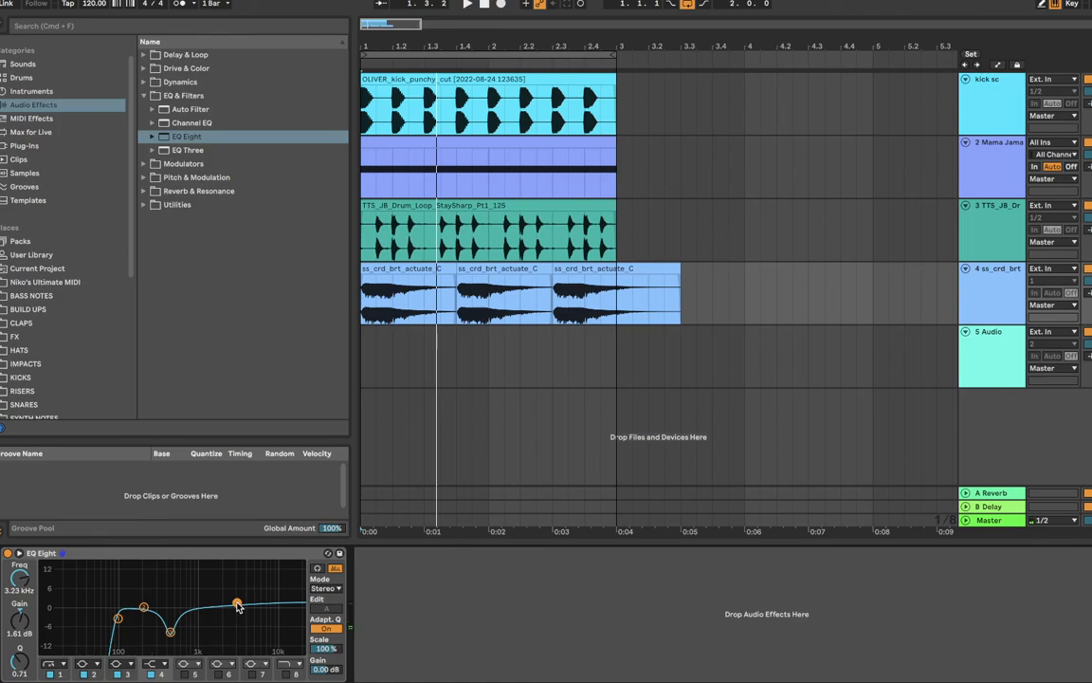